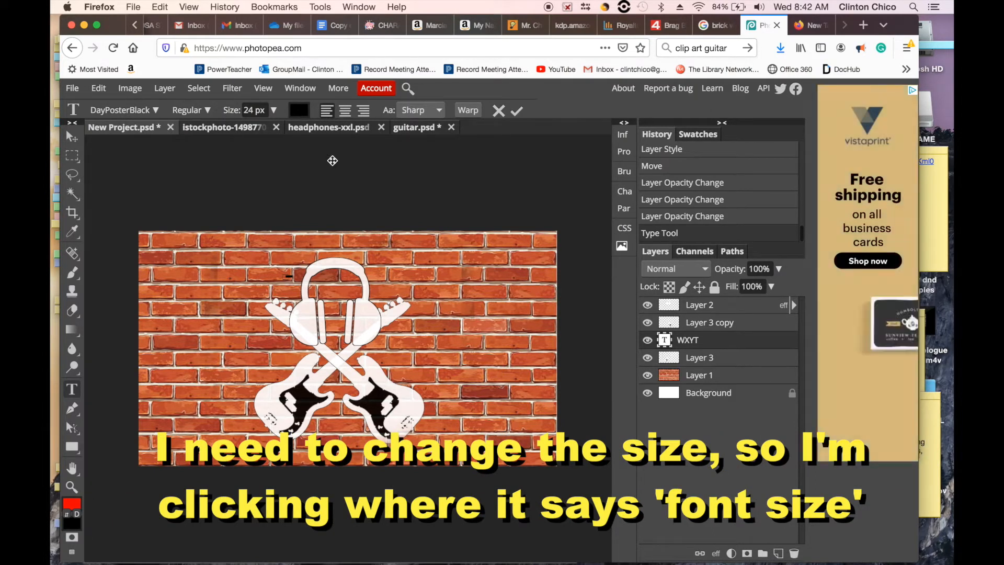
Step: Set the font size of the WXYT text to 150 px
{"action": "left_click", "coordinate": [274, 111]}
{"action": "left_click_drag", "start_coordinate": [252, 131], "coordinate": [301, 132]}
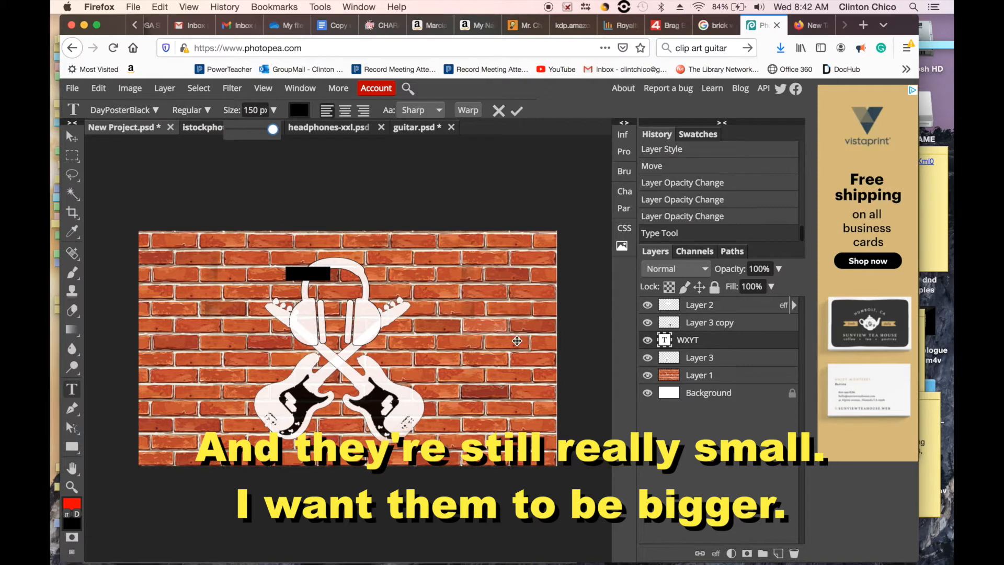
{"action": "left_click", "coordinate": [517, 341]}
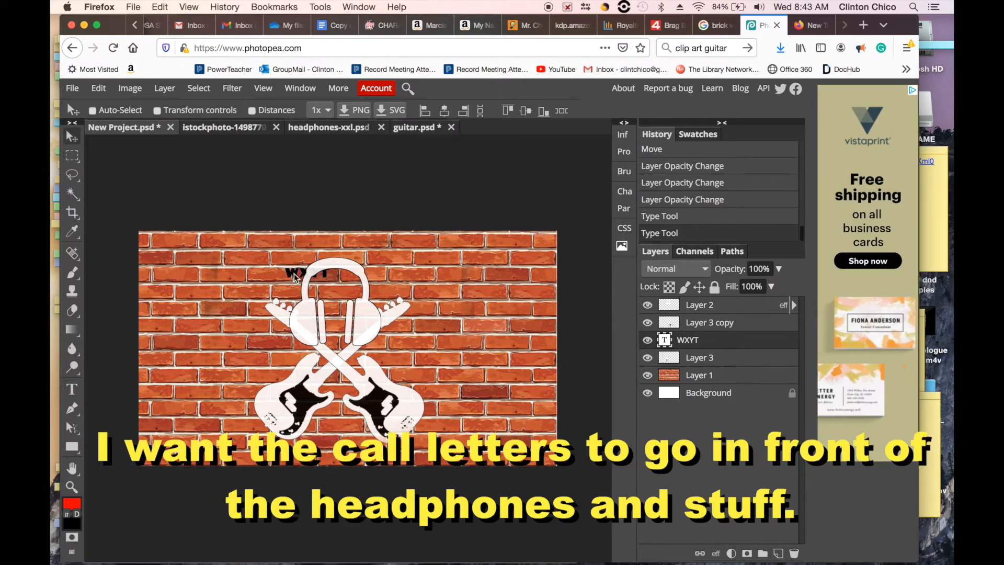
Step: Move the WXYT text to the right of the headphones and place its layer at the top of the layer stack
{"action": "left_click_drag", "start_coordinate": [296, 278], "coordinate": [402, 275]}
{"action": "left_click_drag", "start_coordinate": [666, 340], "coordinate": [665, 304]}
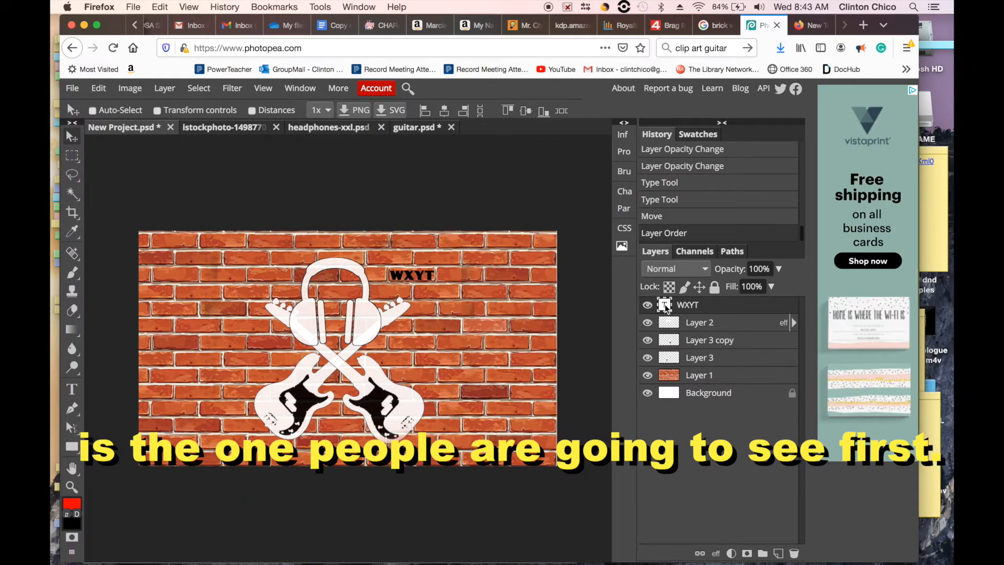
Step: Set the WXYT text size to 400 px and move the text over the upper part of the headphones
{"action": "double_click", "coordinate": [665, 305]}
{"action": "left_click", "coordinate": [245, 109]}
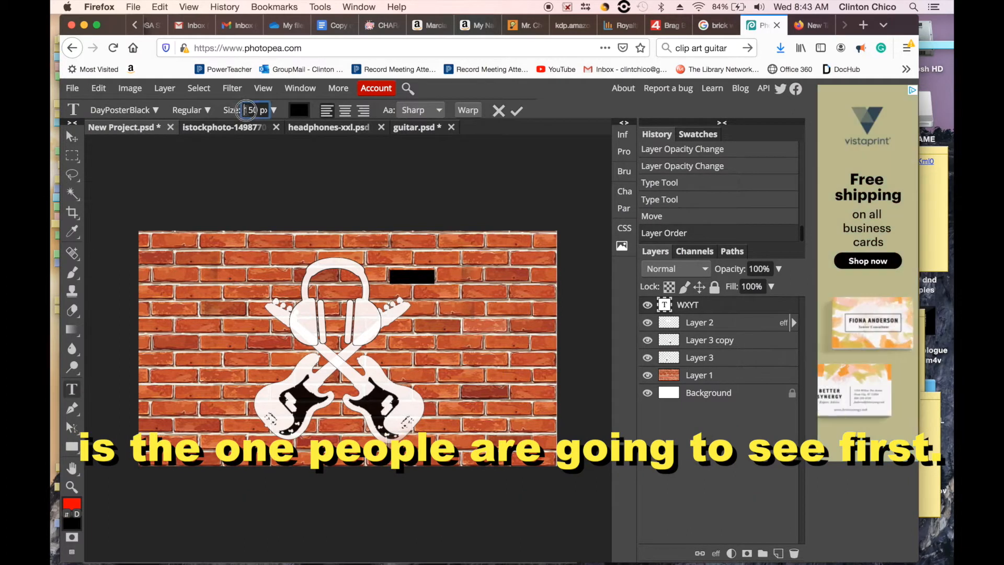
{"action": "type", "text": "400"}
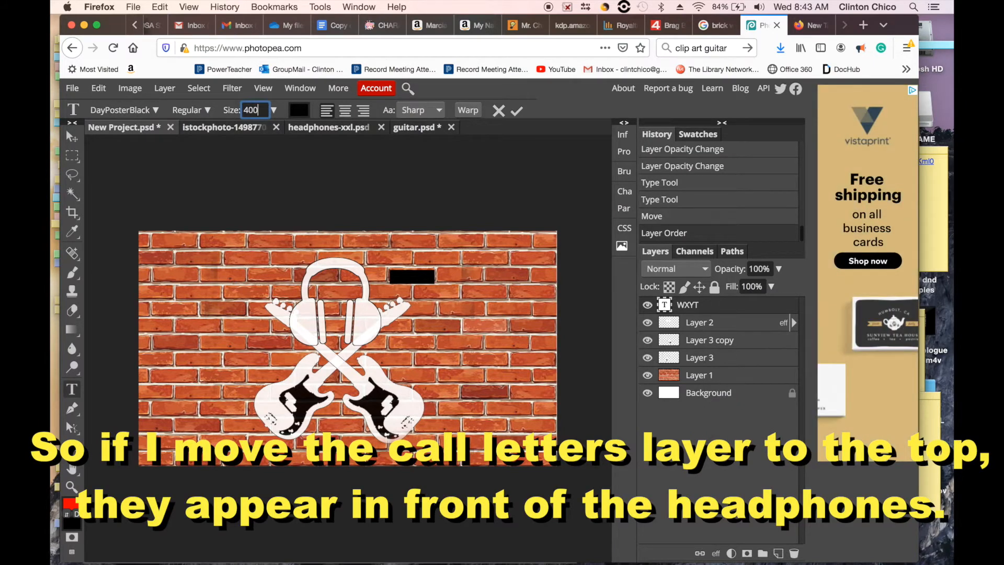
{"action": "key", "text": "Return"}
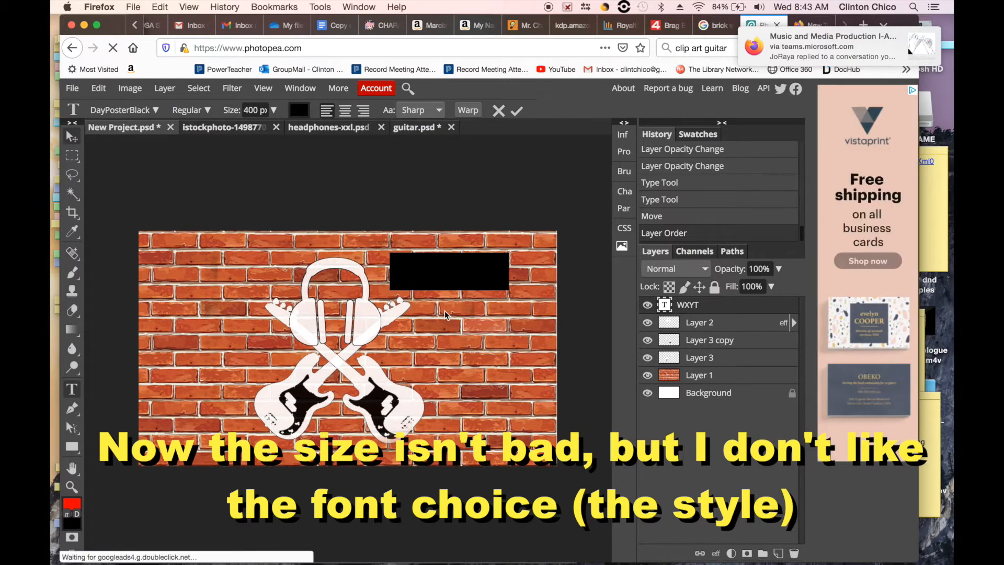
{"action": "left_click", "coordinate": [73, 136]}
{"action": "left_click_drag", "start_coordinate": [476, 278], "coordinate": [359, 282]}
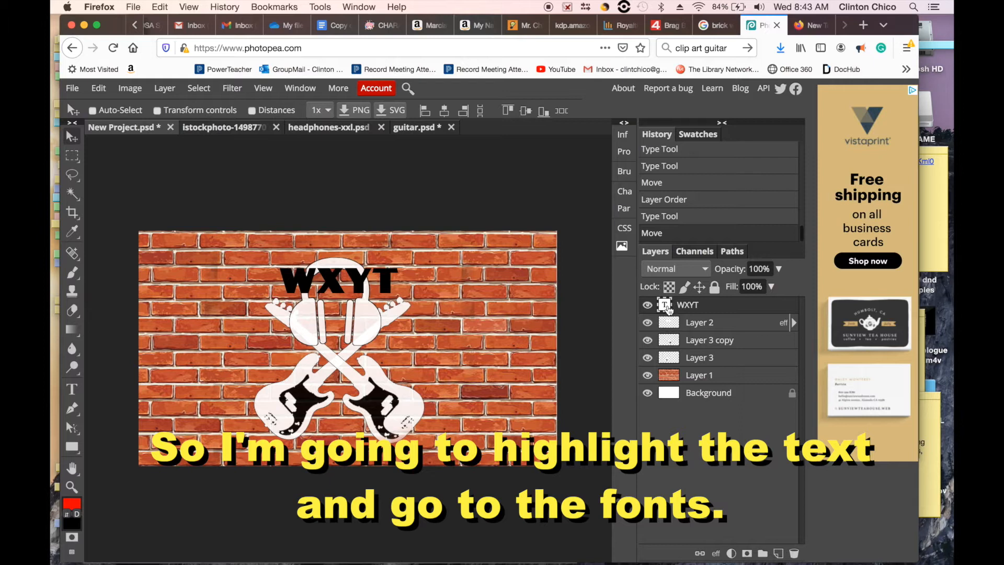
Step: Change the font of the WXYT text to FoglihtenBlackPcs
{"action": "double_click", "coordinate": [666, 306]}
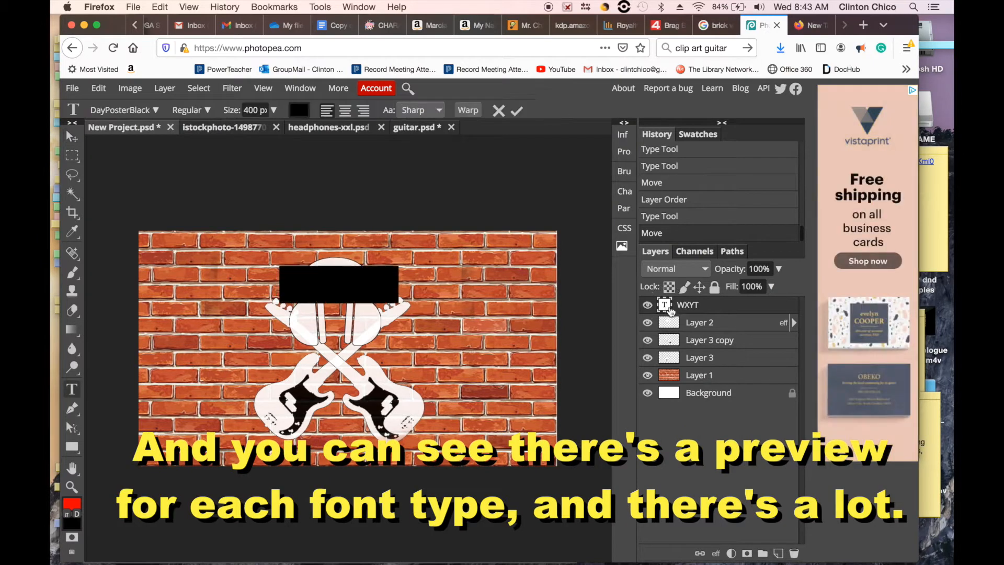
{"action": "left_click", "coordinate": [154, 110]}
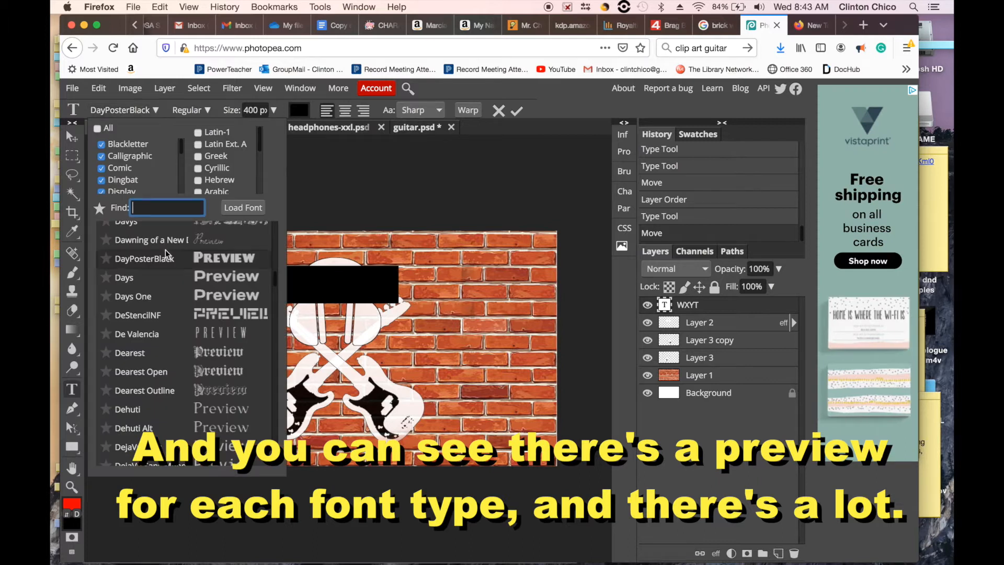
{"action": "scroll", "coordinate": [166, 267], "scroll_direction": "up", "scroll_amount": 3}
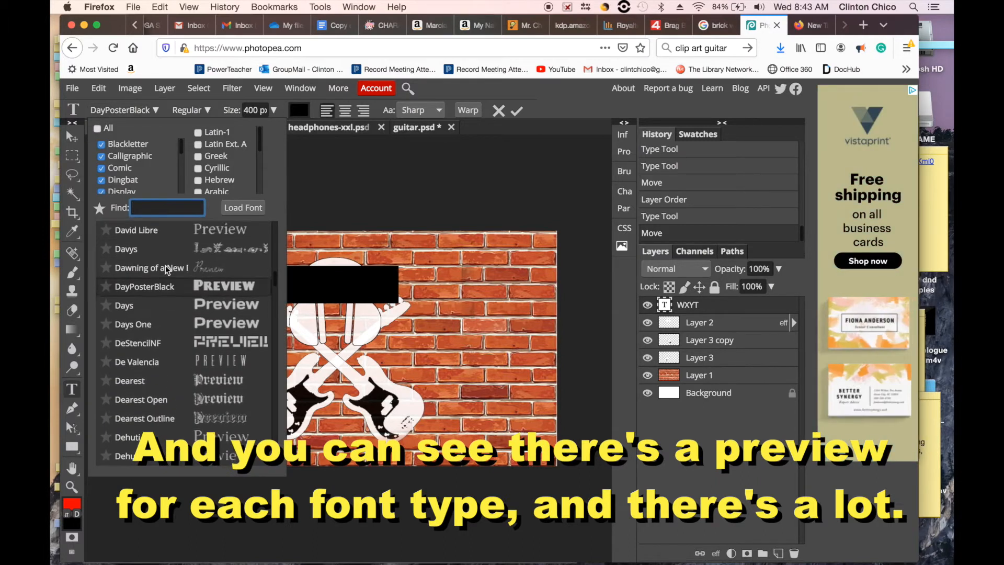
{"action": "scroll", "coordinate": [166, 268], "scroll_direction": "up", "scroll_amount": 5}
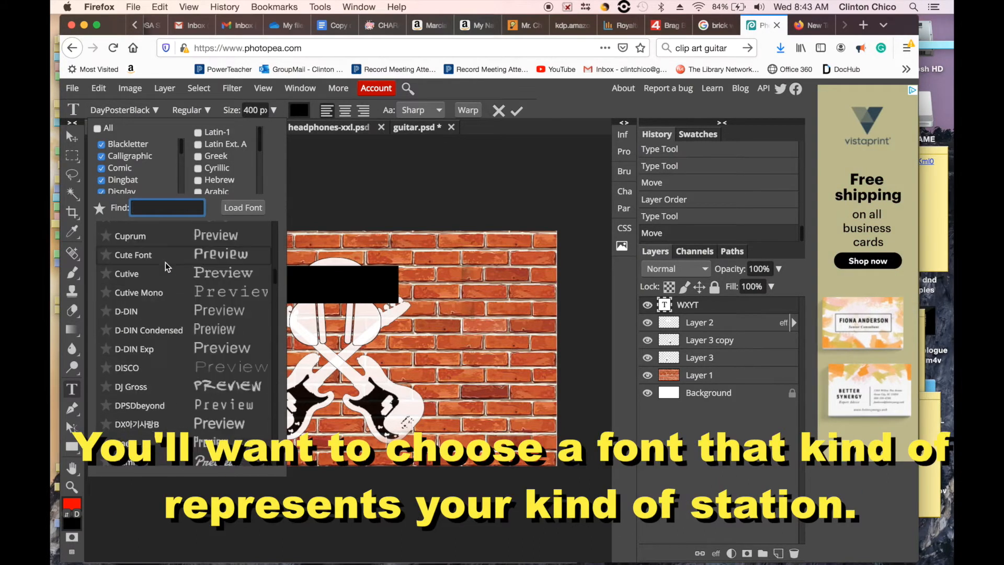
{"action": "scroll", "coordinate": [165, 267], "scroll_direction": "up", "scroll_amount": 5}
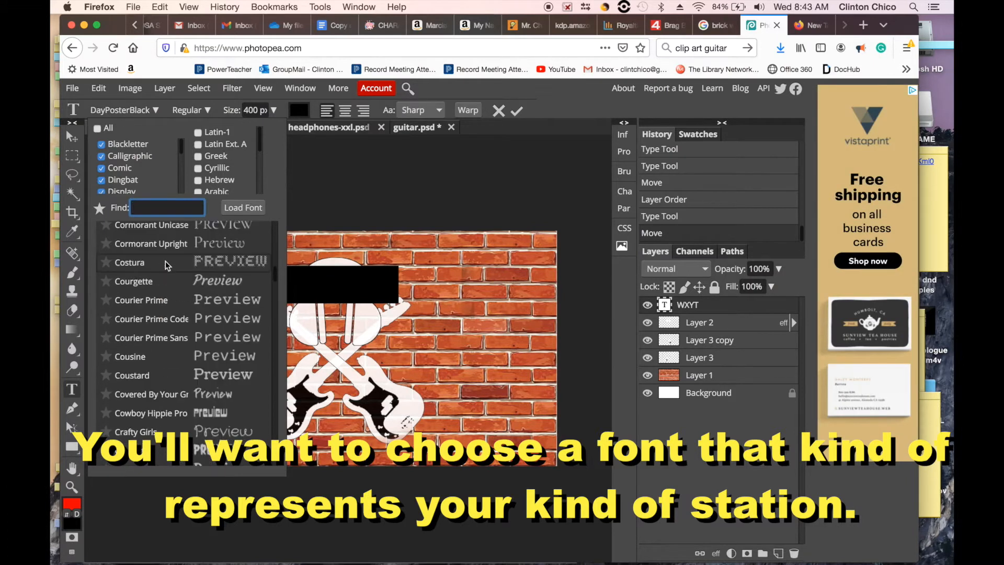
{"action": "scroll", "coordinate": [167, 266], "scroll_direction": "up", "scroll_amount": 8}
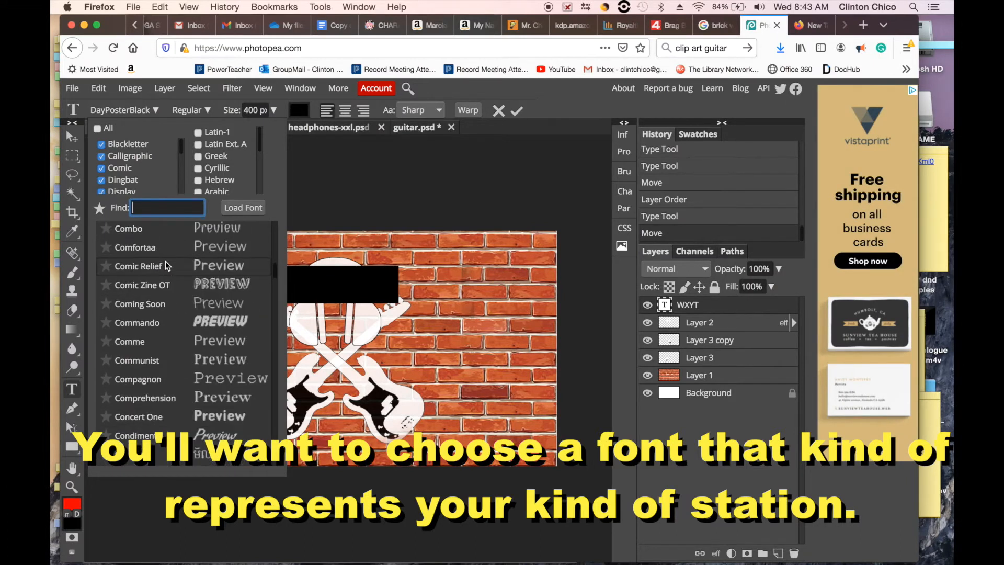
{"action": "scroll", "coordinate": [163, 258], "scroll_direction": "up", "scroll_amount": 6}
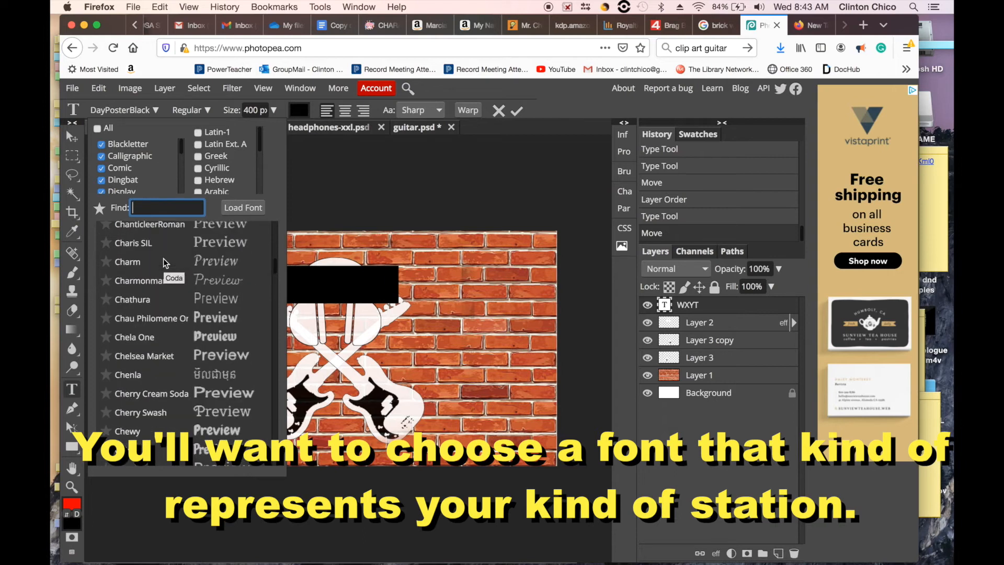
{"action": "scroll", "coordinate": [164, 259], "scroll_direction": "up", "scroll_amount": 8}
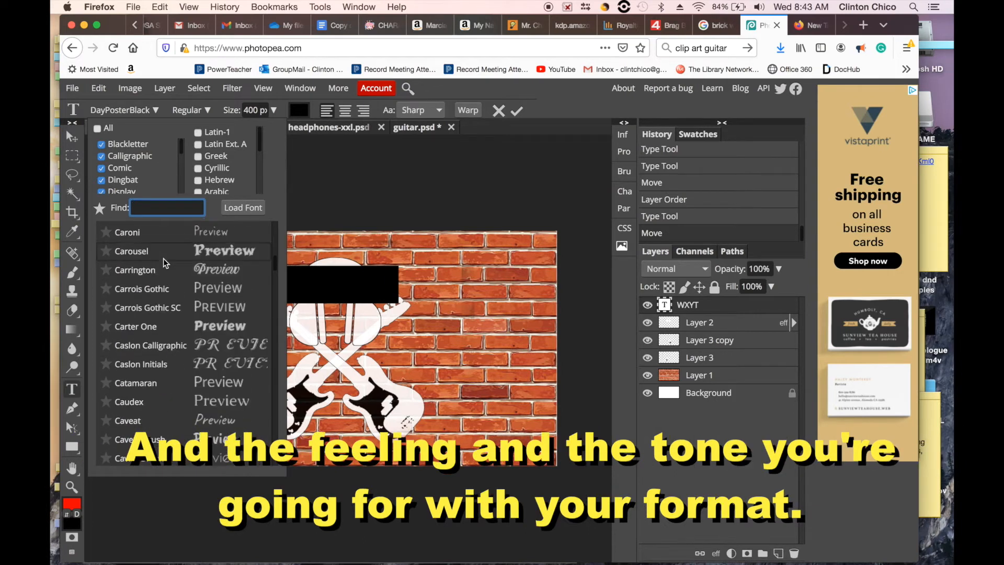
{"action": "scroll", "coordinate": [163, 258], "scroll_direction": "down", "scroll_amount": 10}
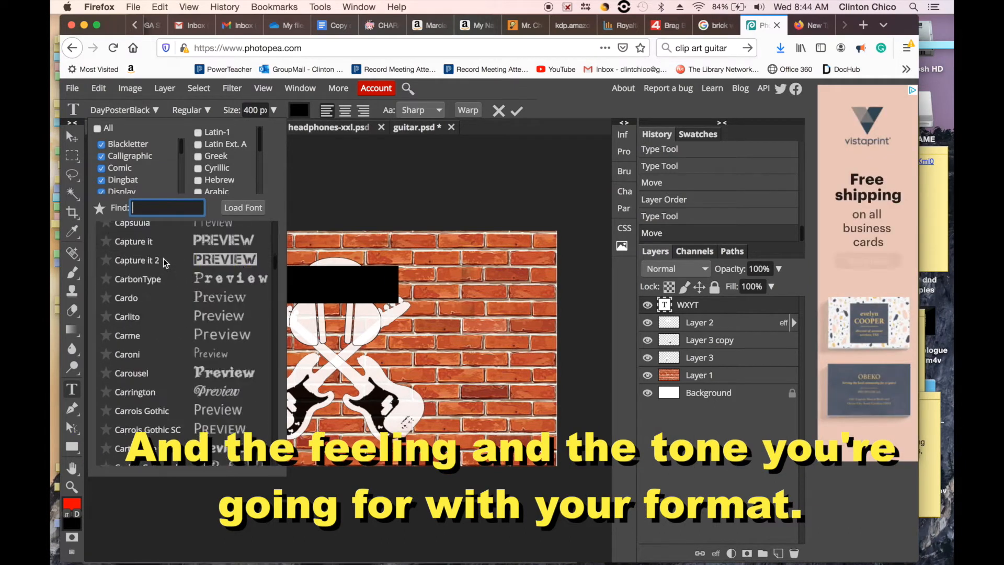
{"action": "scroll", "coordinate": [163, 257], "scroll_direction": "down", "scroll_amount": 10}
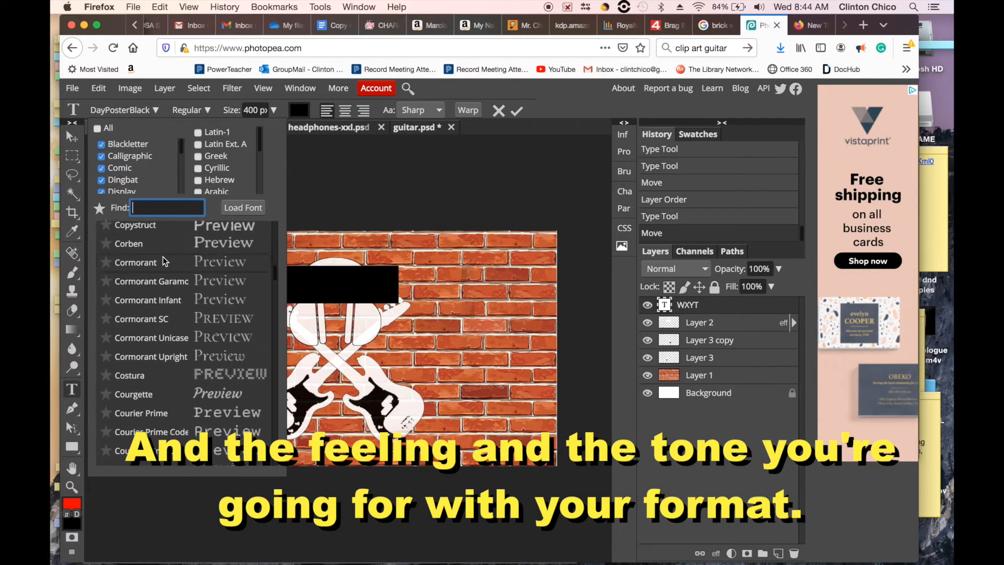
{"action": "scroll", "coordinate": [162, 256], "scroll_direction": "down", "scroll_amount": 12}
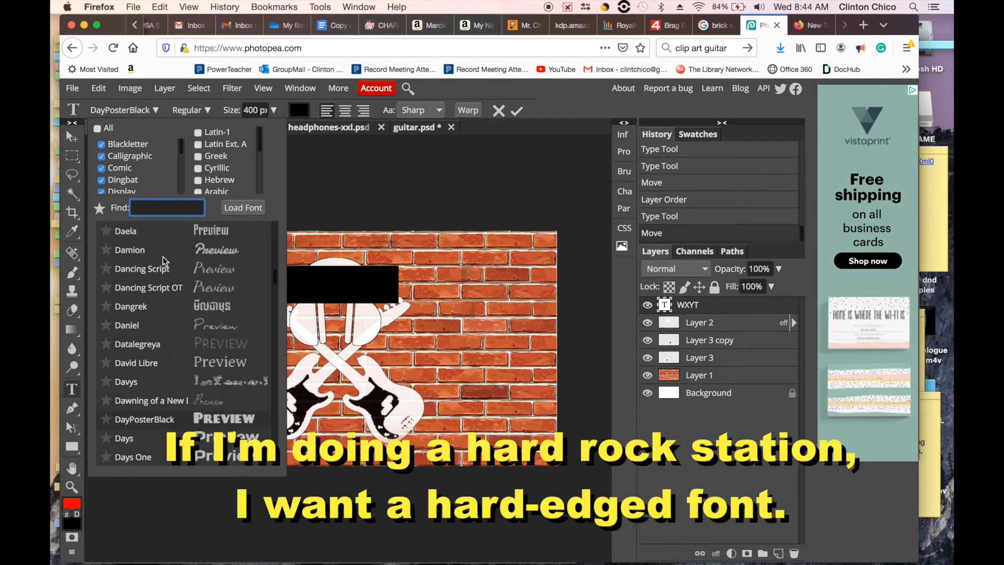
{"action": "scroll", "coordinate": [163, 256], "scroll_direction": "down", "scroll_amount": 3}
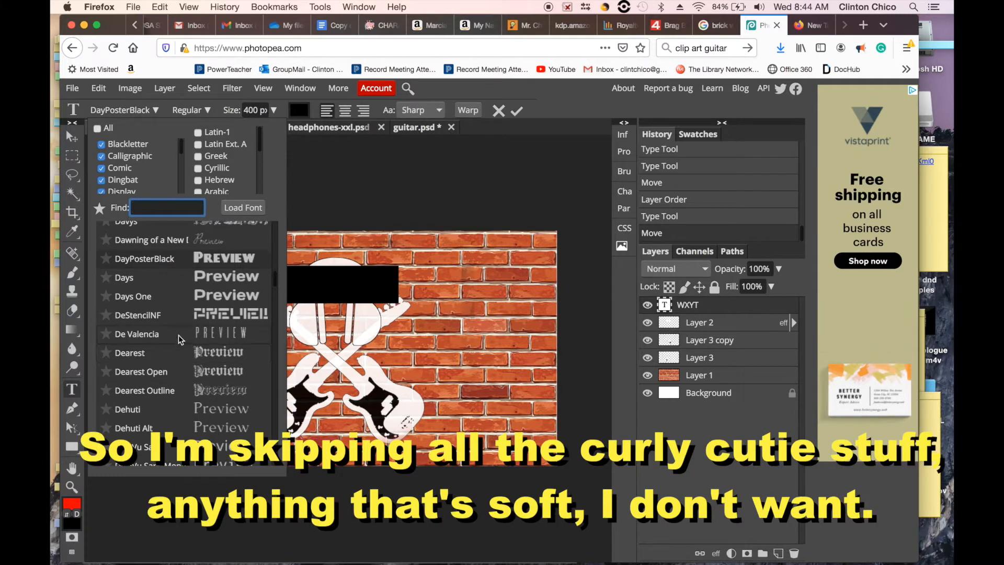
{"action": "scroll", "coordinate": [178, 338], "scroll_direction": "down", "scroll_amount": 10}
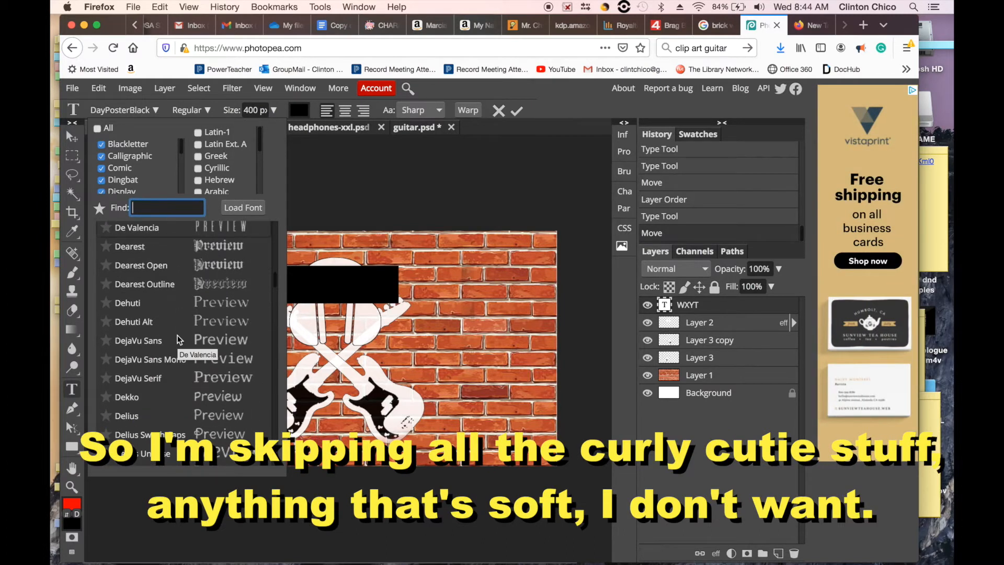
{"action": "scroll", "coordinate": [178, 339], "scroll_direction": "down", "scroll_amount": 15}
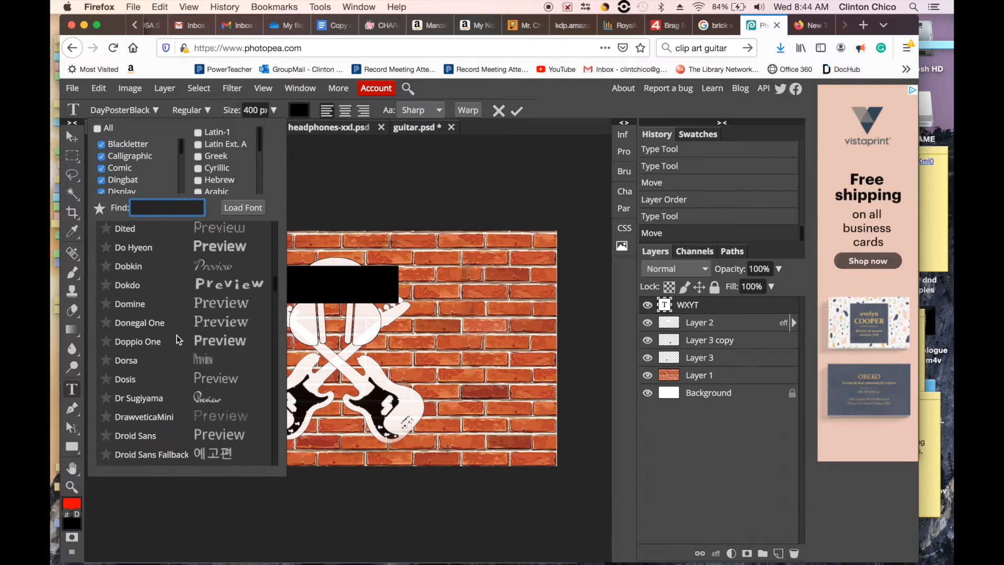
{"action": "scroll", "coordinate": [177, 337], "scroll_direction": "down", "scroll_amount": 20}
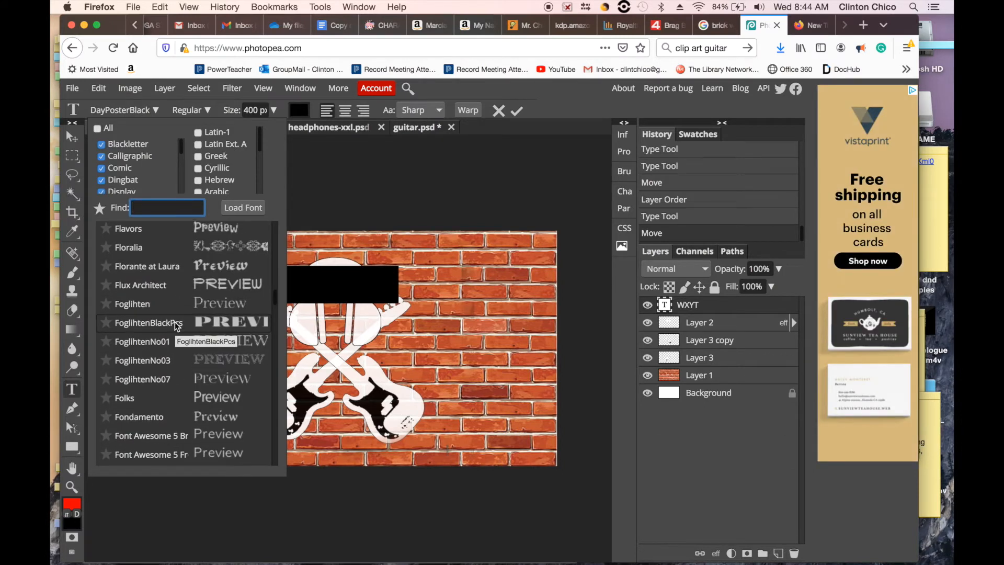
{"action": "left_click", "coordinate": [174, 321]}
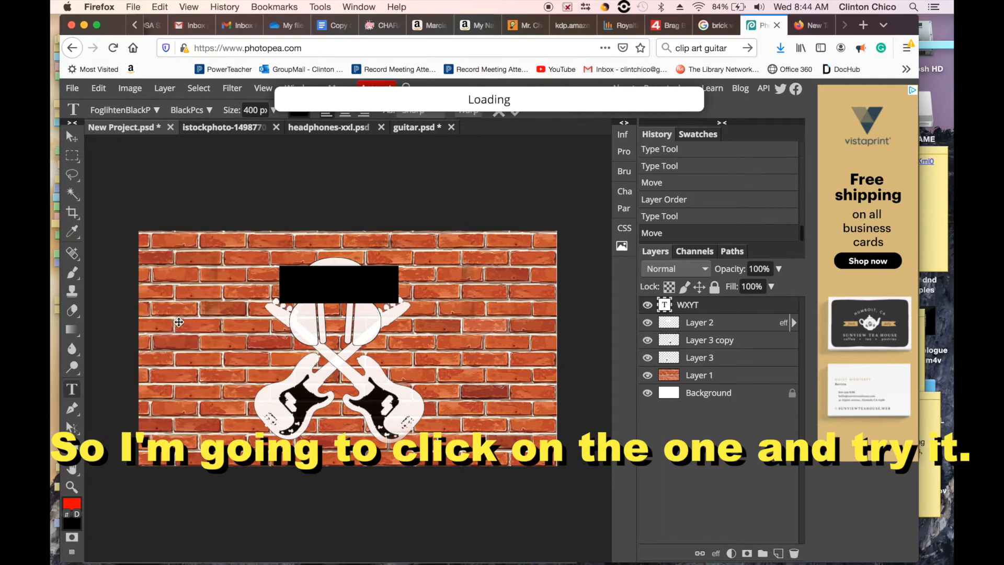
{"action": "left_click", "coordinate": [73, 137]}
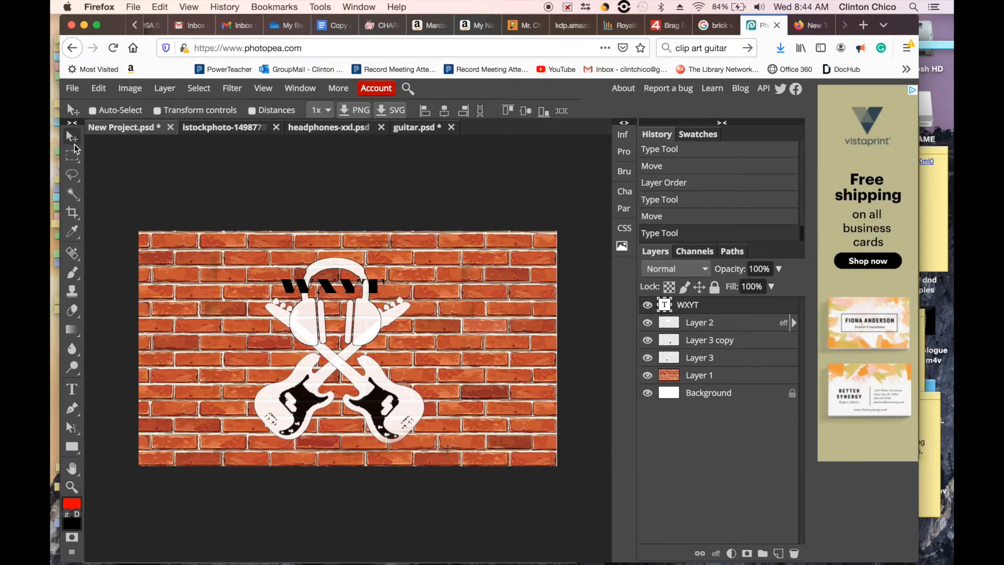
Step: Set the WXYT text size to 800 px and shift the text left so it is centred over the headphones
{"action": "left_click", "coordinate": [665, 306]}
{"action": "double_click", "coordinate": [665, 307]}
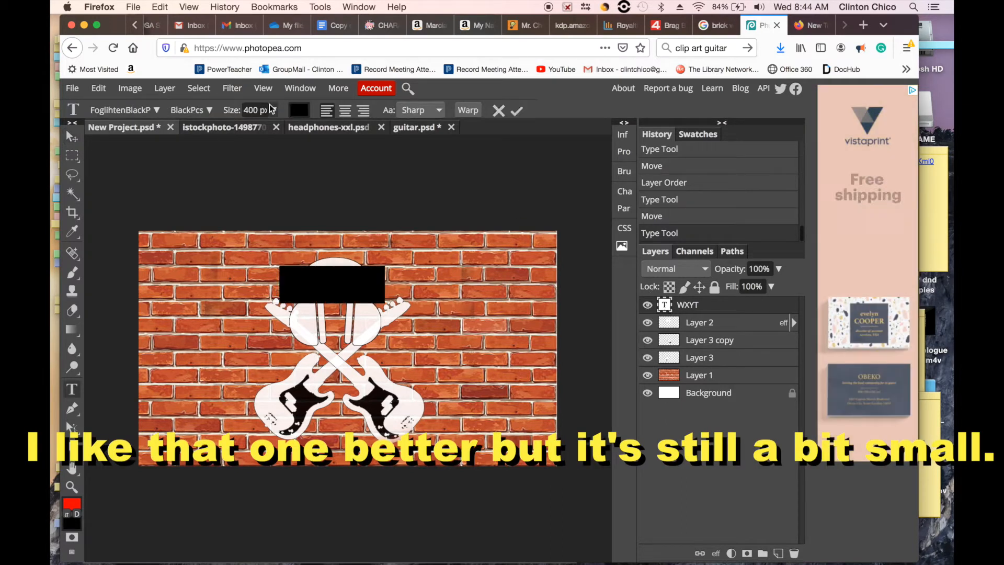
{"action": "left_click", "coordinate": [244, 110]}
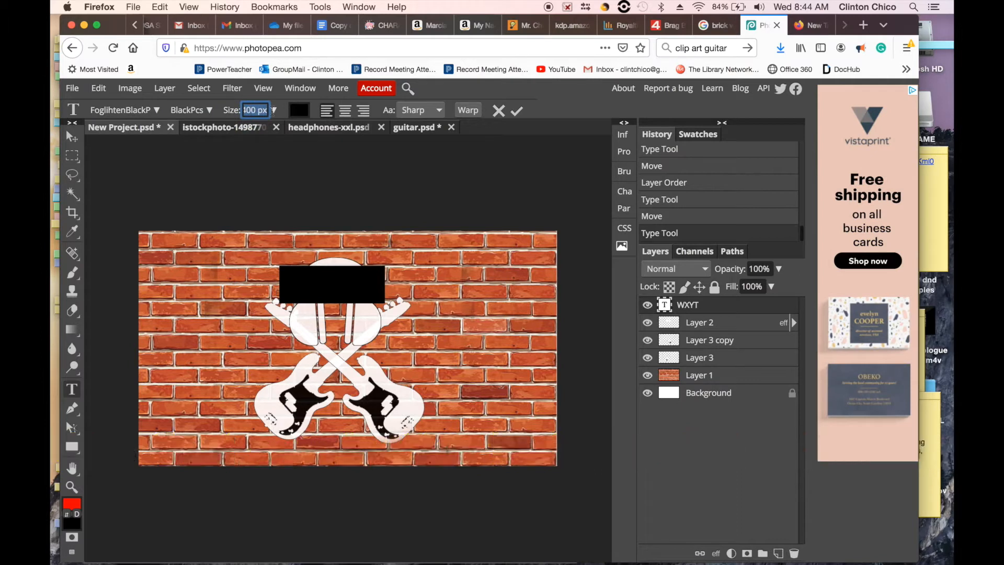
{"action": "type", "text": "800"}
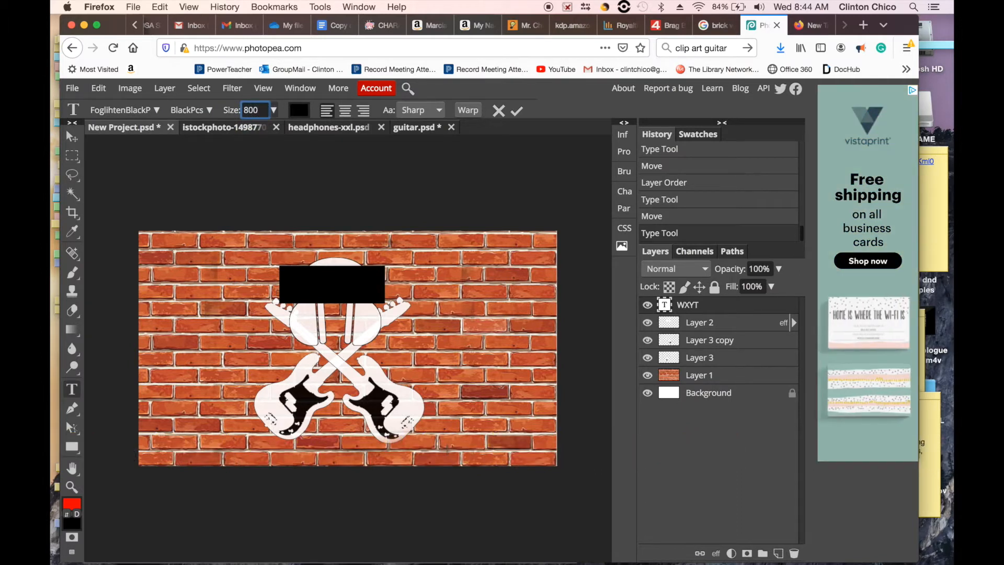
{"action": "key", "text": "Return"}
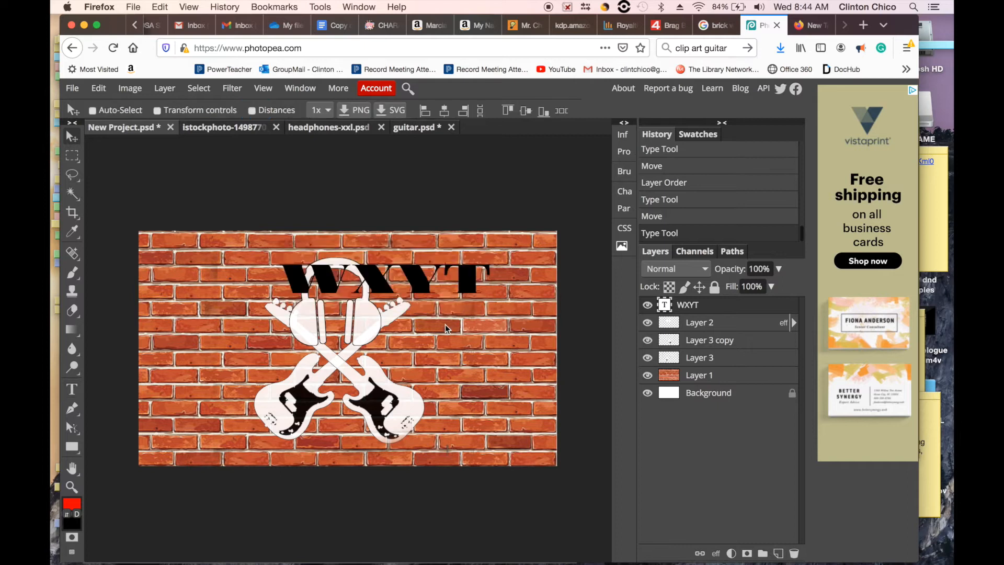
{"action": "left_click_drag", "start_coordinate": [405, 288], "coordinate": [375, 288]}
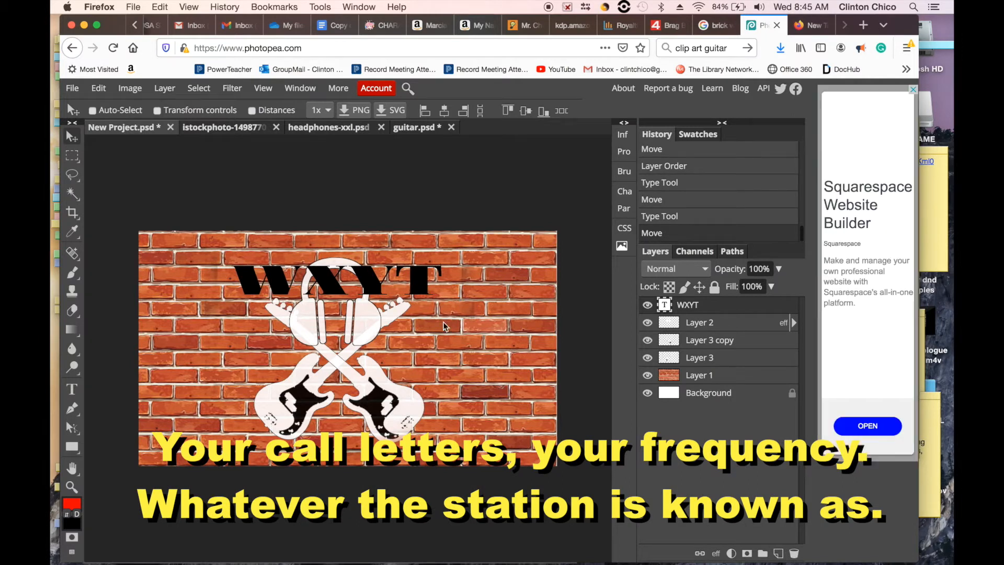
Step: Add an outer glow to the WXYT text with 100% opacity and the near-white colour fafaf8
{"action": "left_click", "coordinate": [164, 89]}
{"action": "mouse_move", "coordinate": [252, 193]}
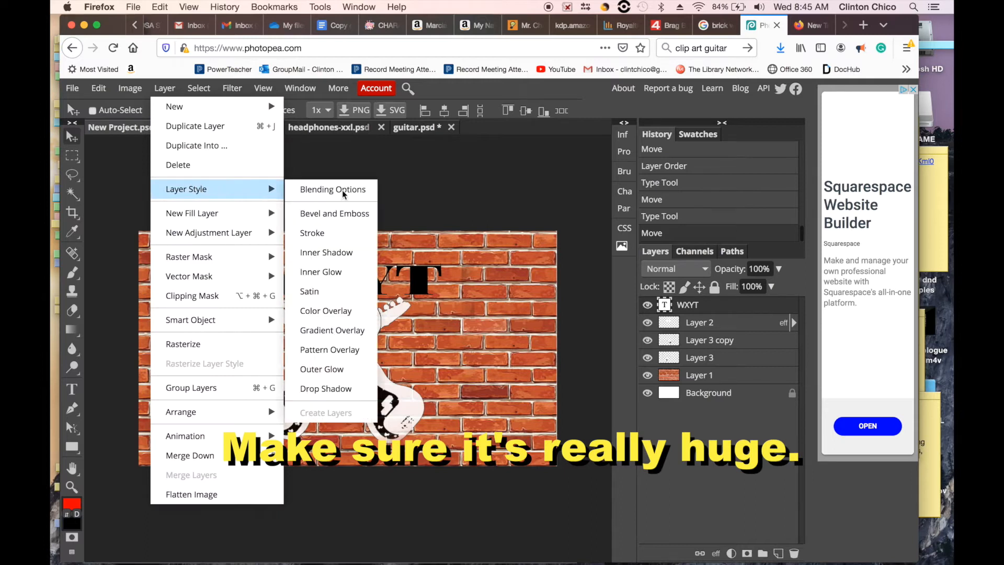
{"action": "left_click", "coordinate": [357, 370]}
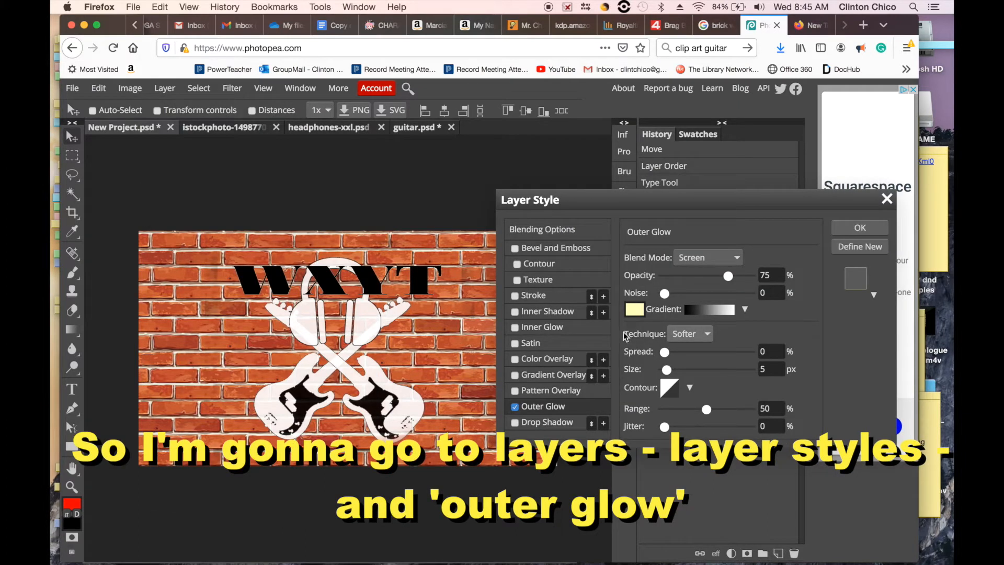
{"action": "left_click", "coordinate": [729, 275]}
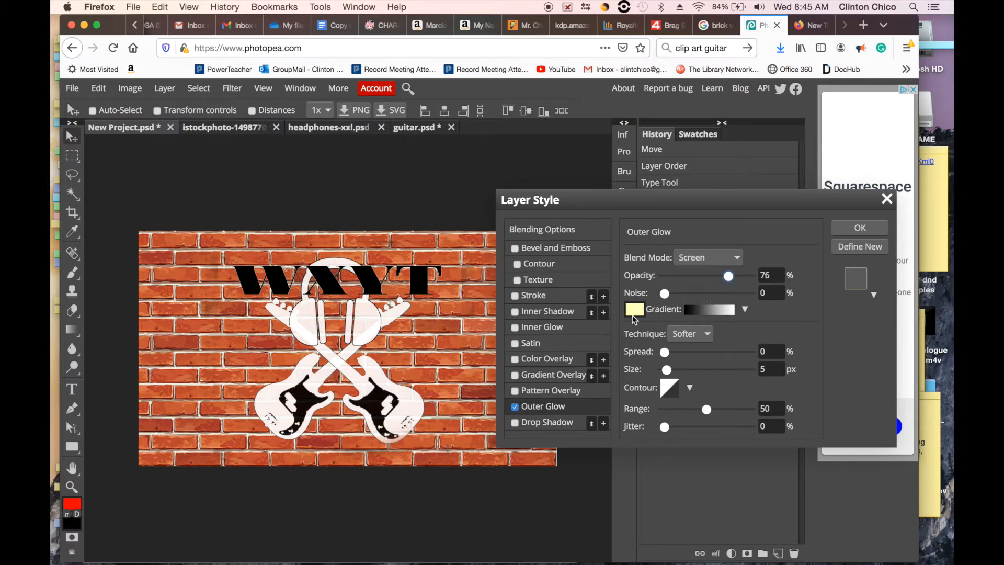
{"action": "key", "text": "End"}
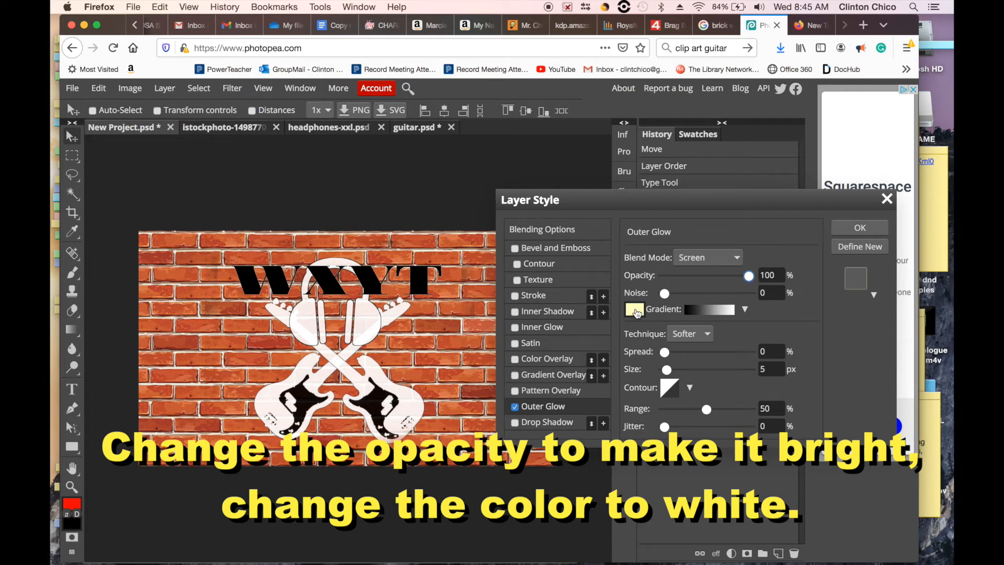
{"action": "left_click", "coordinate": [635, 311]}
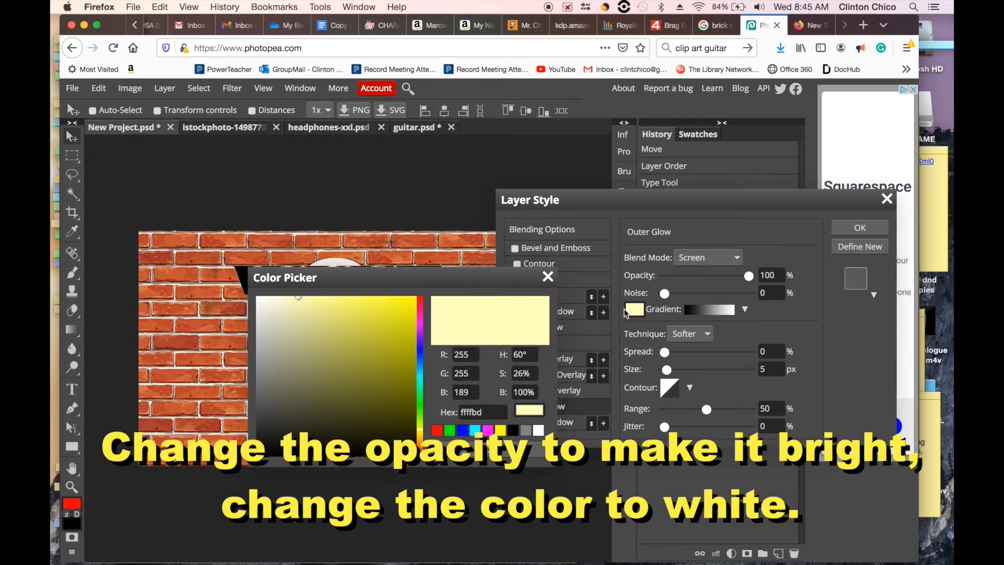
{"action": "left_click", "coordinate": [259, 300]}
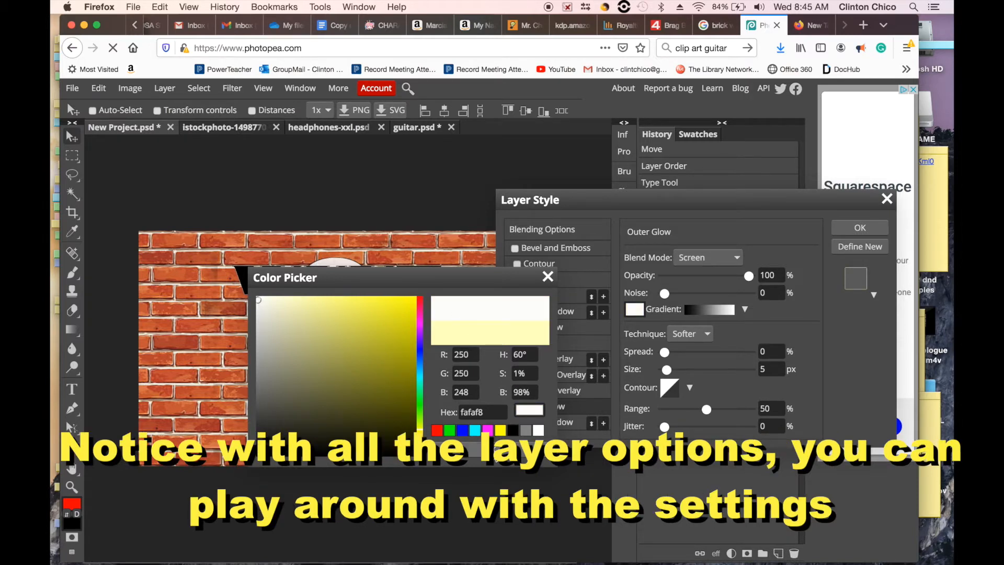
{"action": "left_click", "coordinate": [496, 455]}
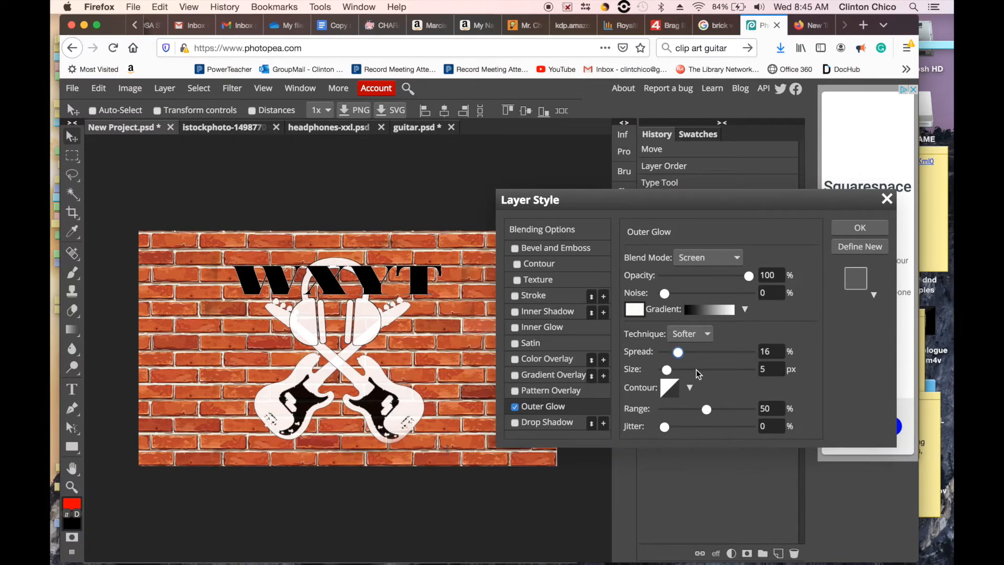
Step: Set the WXYT outer glow's spread to 16% and size to 74 px, and apply the layer style
{"action": "left_click", "coordinate": [696, 370]}
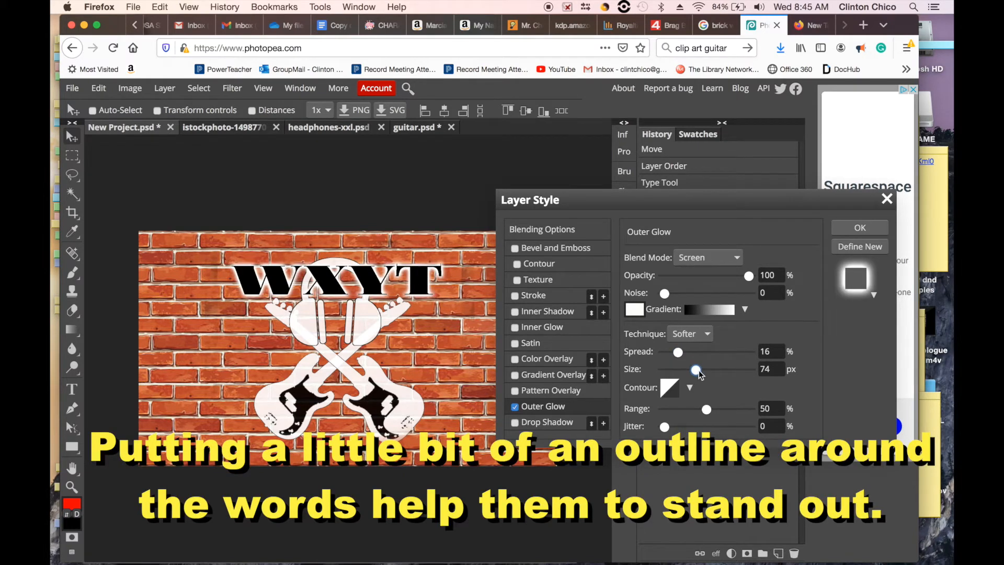
{"action": "left_click", "coordinate": [849, 230]}
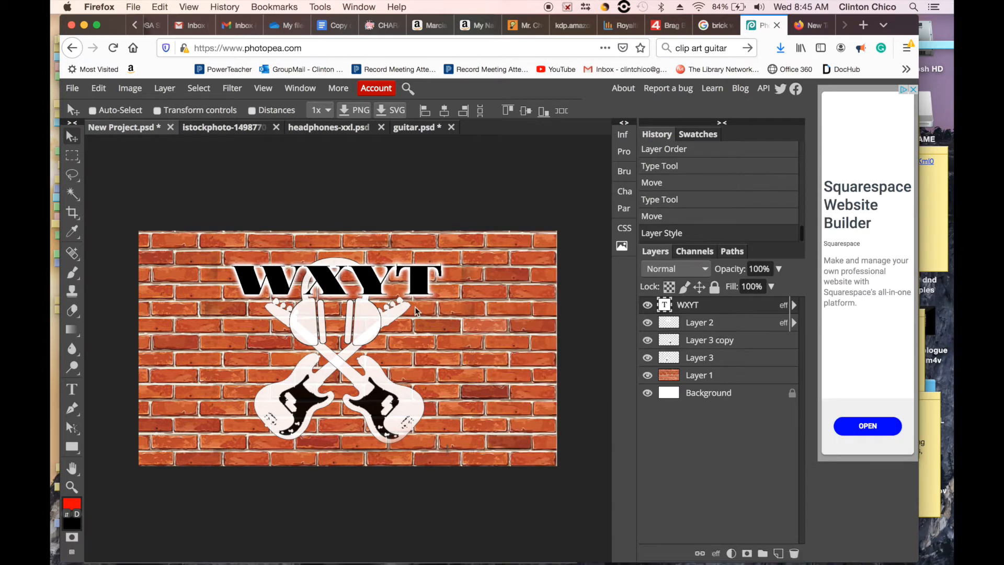
Step: Add a separate text layer reading "101.5 FM" below the WXYT call letters
{"action": "left_click", "coordinate": [71, 394]}
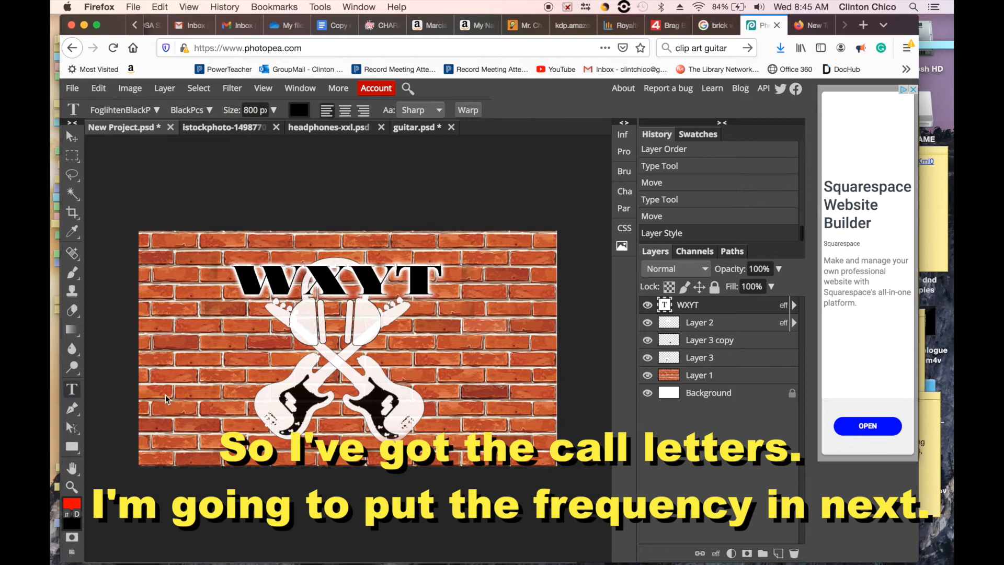
{"action": "left_click", "coordinate": [338, 332]}
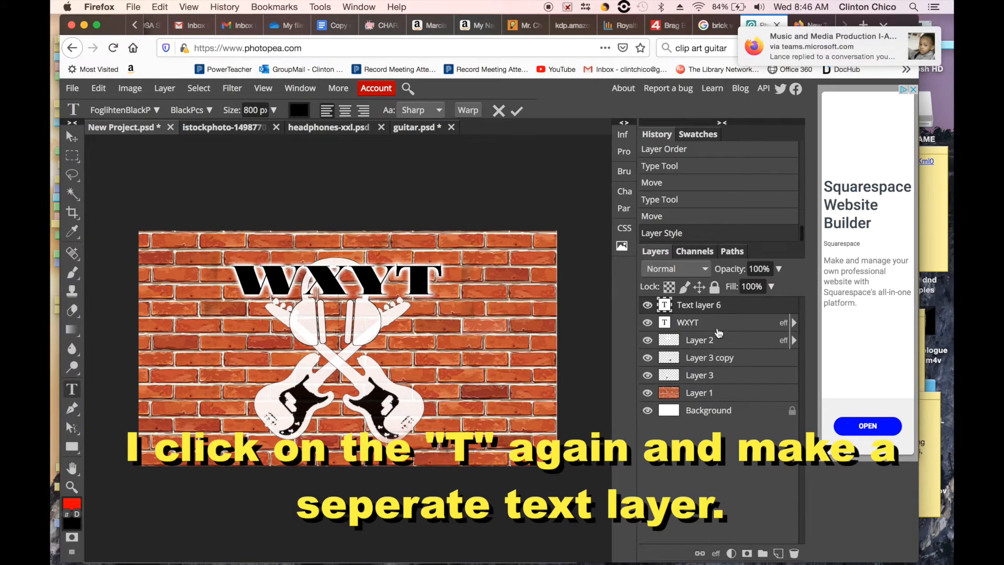
{"action": "double_click", "coordinate": [665, 308]}
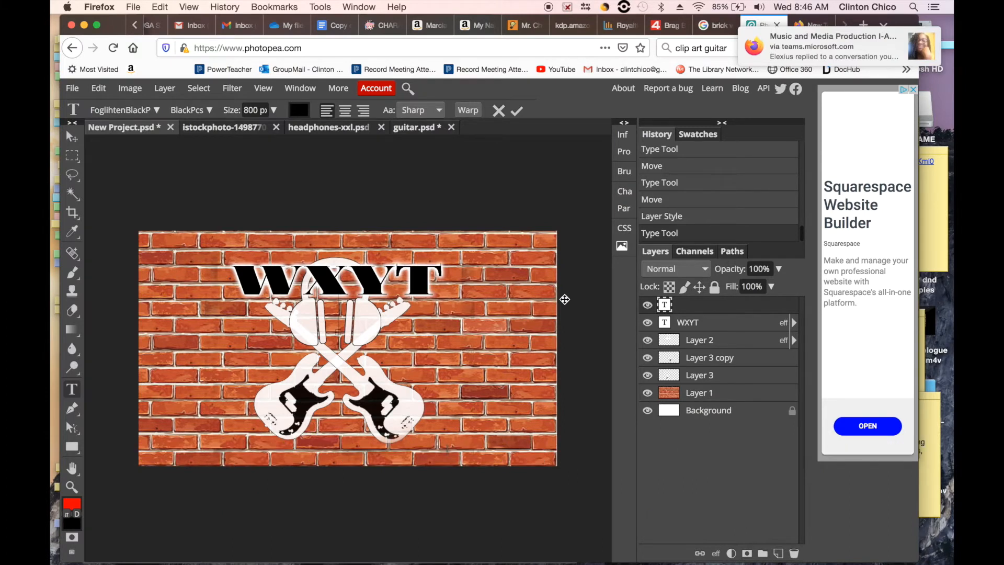
{"action": "type", "text": "1"}
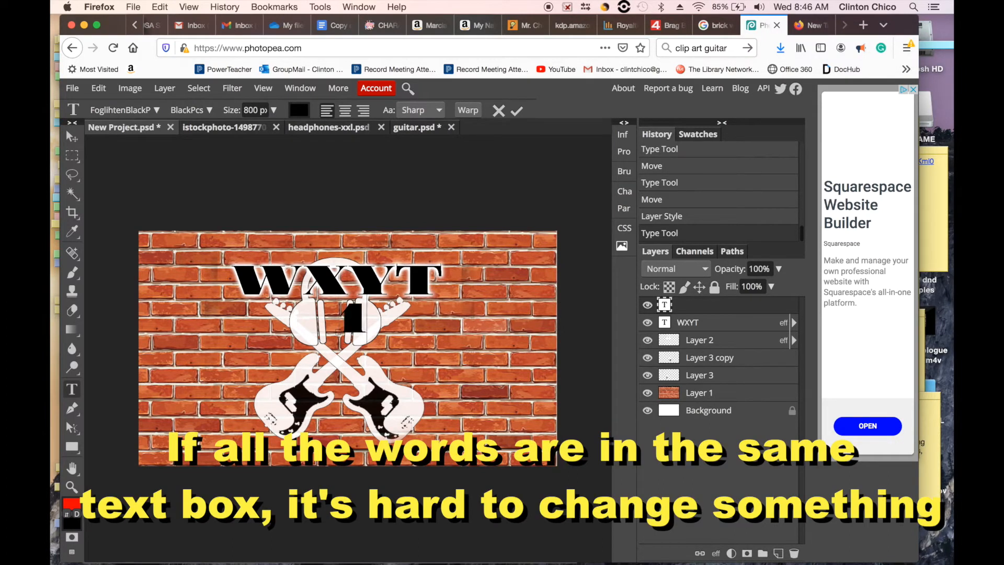
{"action": "type", "text": "01.5 F"}
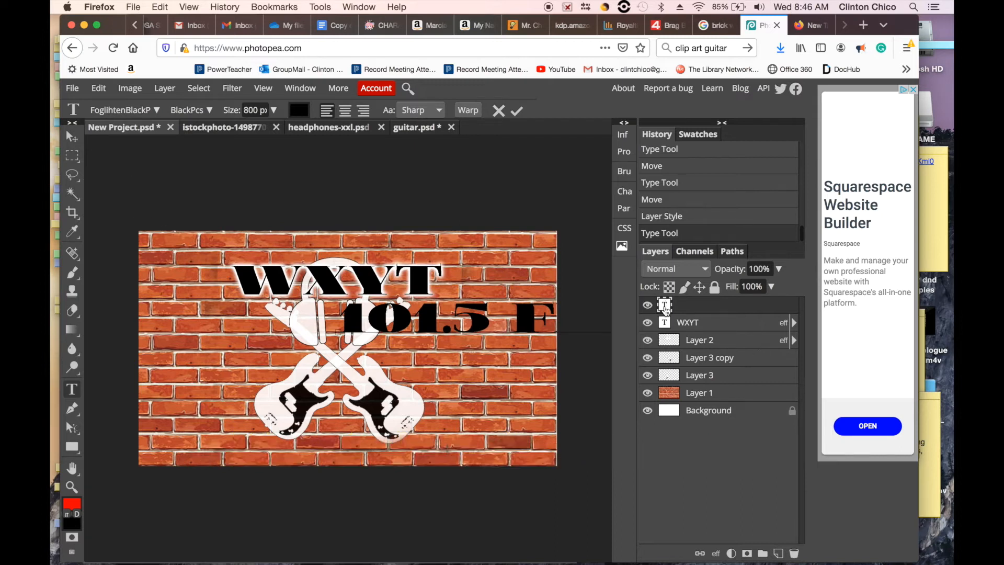
Step: Set the 101.5 FM text size to 600 px and move the text so it is centred beneath WXYT
{"action": "left_click", "coordinate": [666, 309]}
{"action": "double_click", "coordinate": [665, 306]}
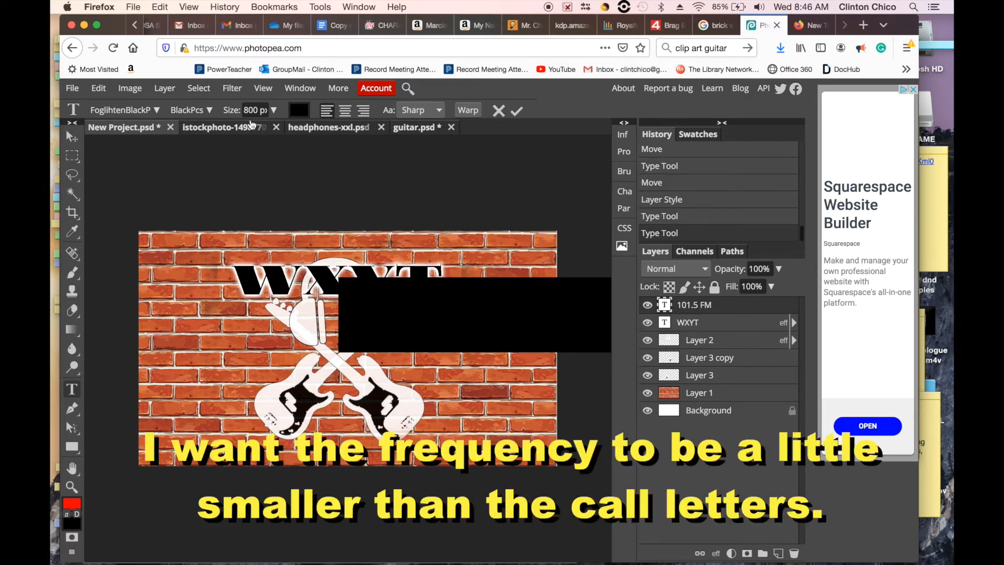
{"action": "left_click", "coordinate": [259, 111]}
{"action": "type", "text": "600"}
{"action": "key", "text": "Return"}
{"action": "left_click", "coordinate": [71, 138]}
{"action": "left_click_drag", "start_coordinate": [437, 333], "coordinate": [350, 344]}
{"action": "left_click_drag", "start_coordinate": [359, 344], "coordinate": [381, 338]}
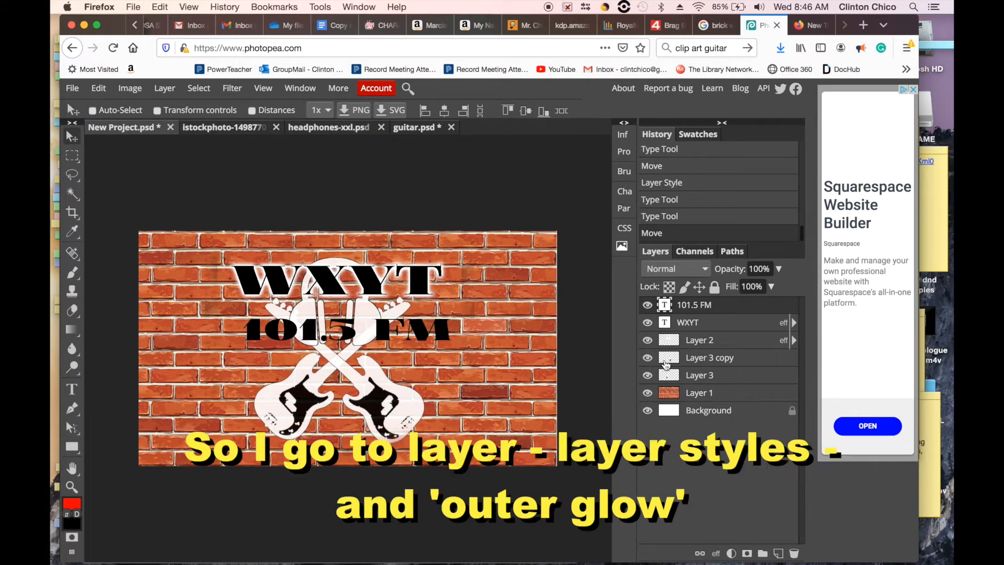
Step: Apply a white outer glow to the 101.5 FM text with 100% opacity, 16% spread and 74 px size
{"action": "left_click", "coordinate": [666, 325]}
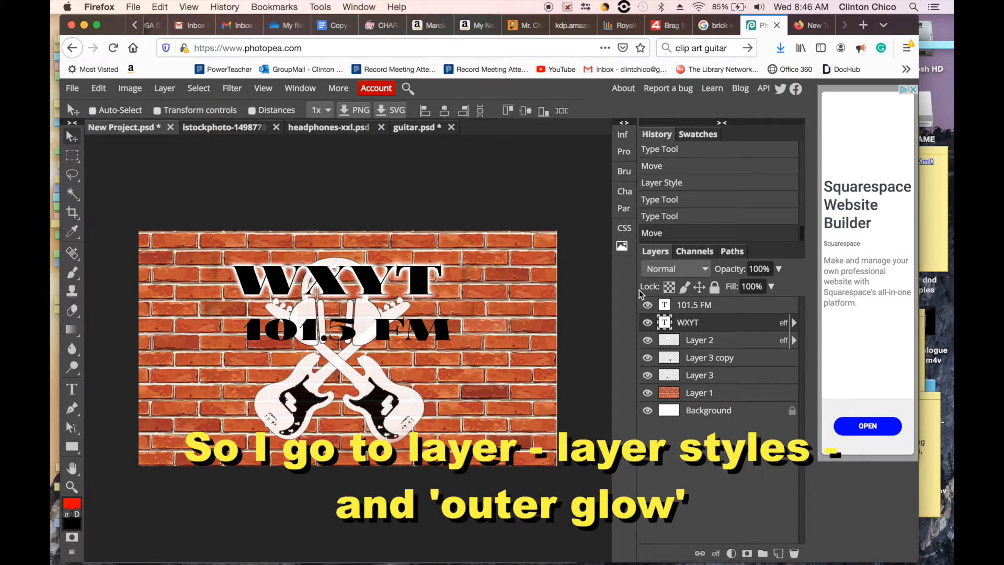
{"action": "left_click", "coordinate": [164, 90]}
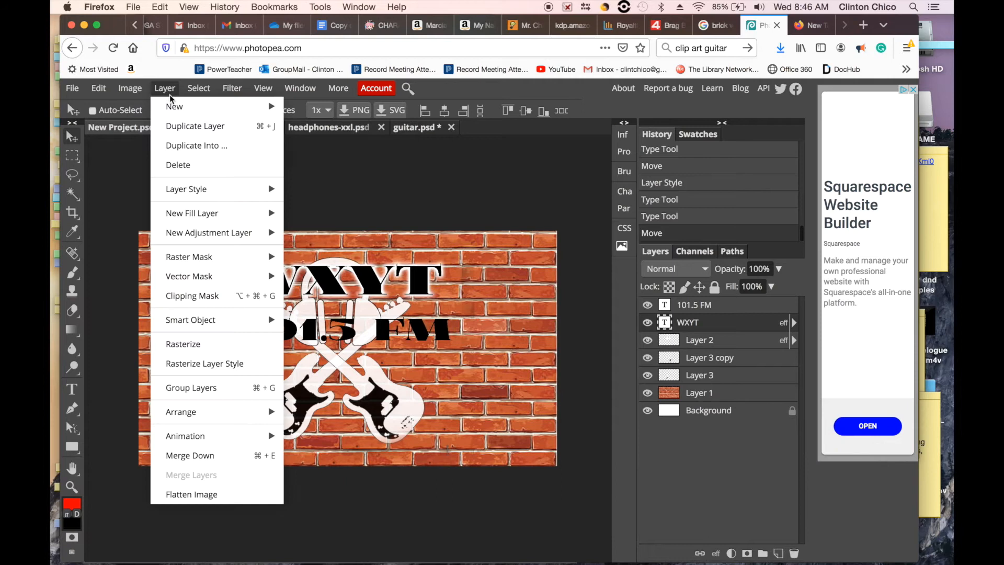
{"action": "mouse_move", "coordinate": [207, 190]}
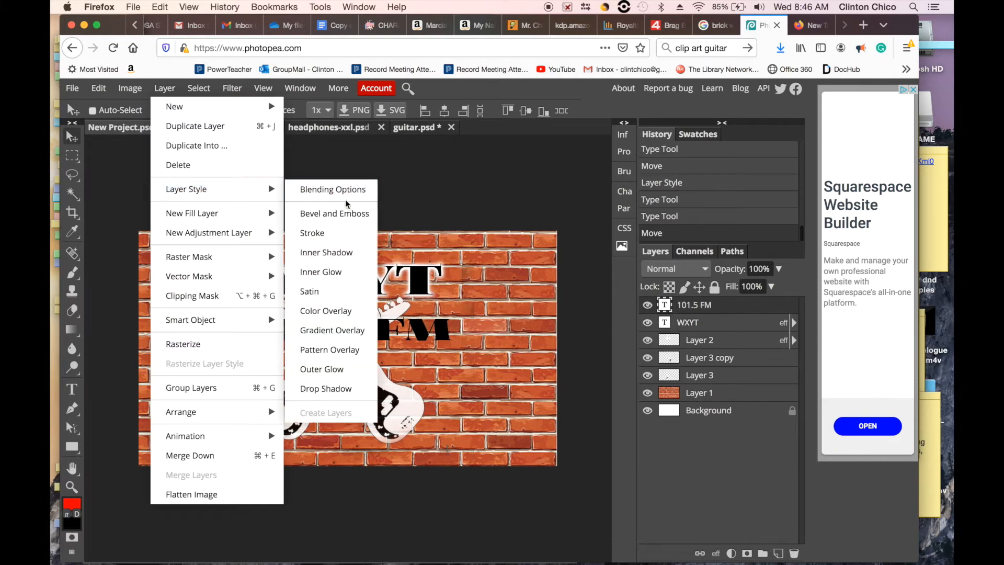
{"action": "left_click", "coordinate": [339, 369]}
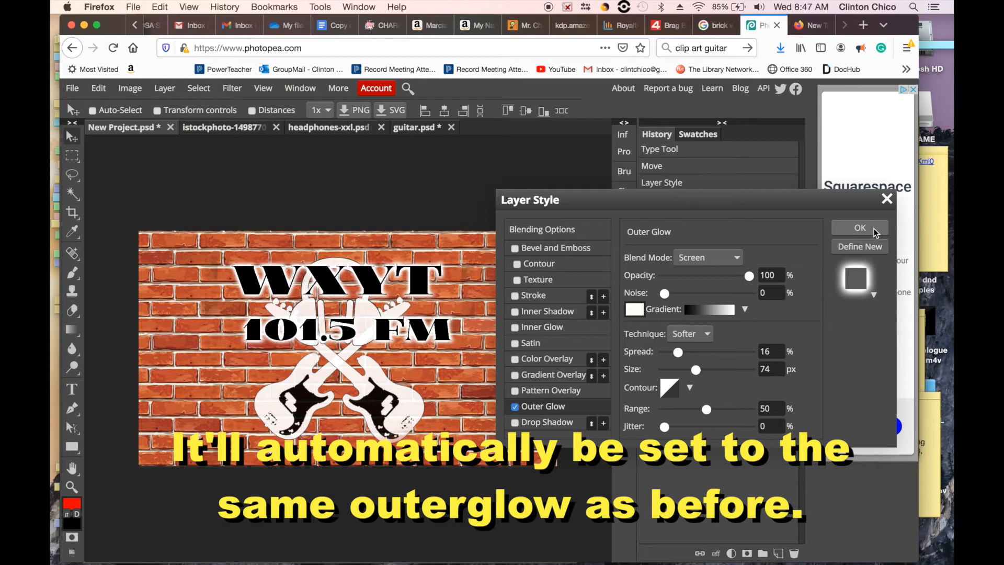
{"action": "left_click", "coordinate": [860, 228]}
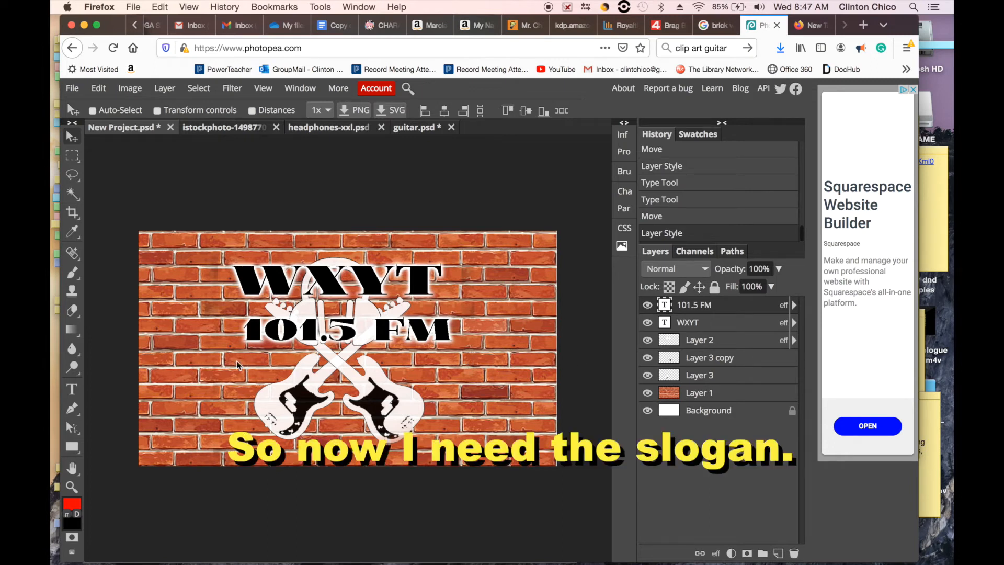
Step: Add a new text layer with the slogan "New York's Best Rock" below the frequency
{"action": "left_click", "coordinate": [79, 394]}
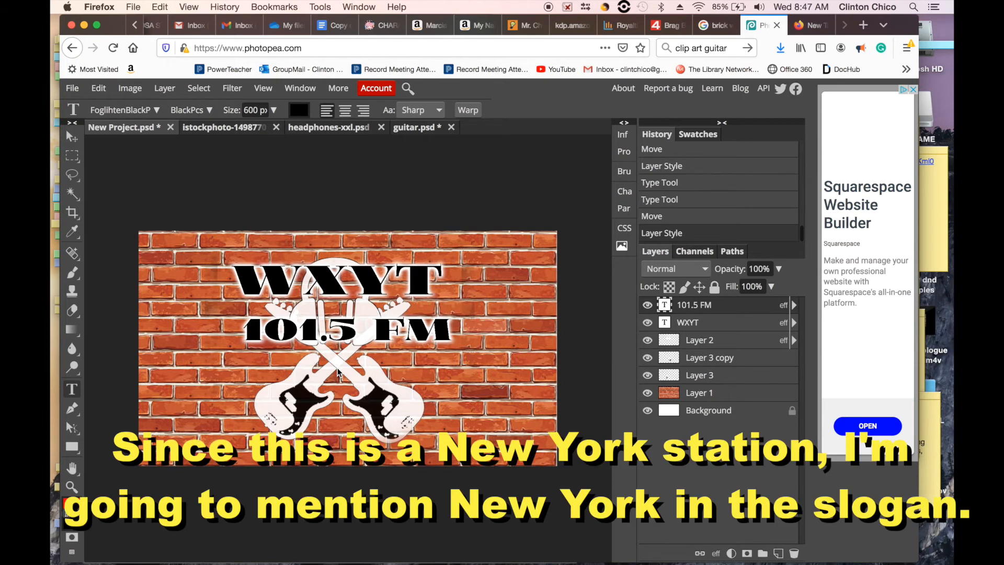
{"action": "left_click", "coordinate": [338, 370]}
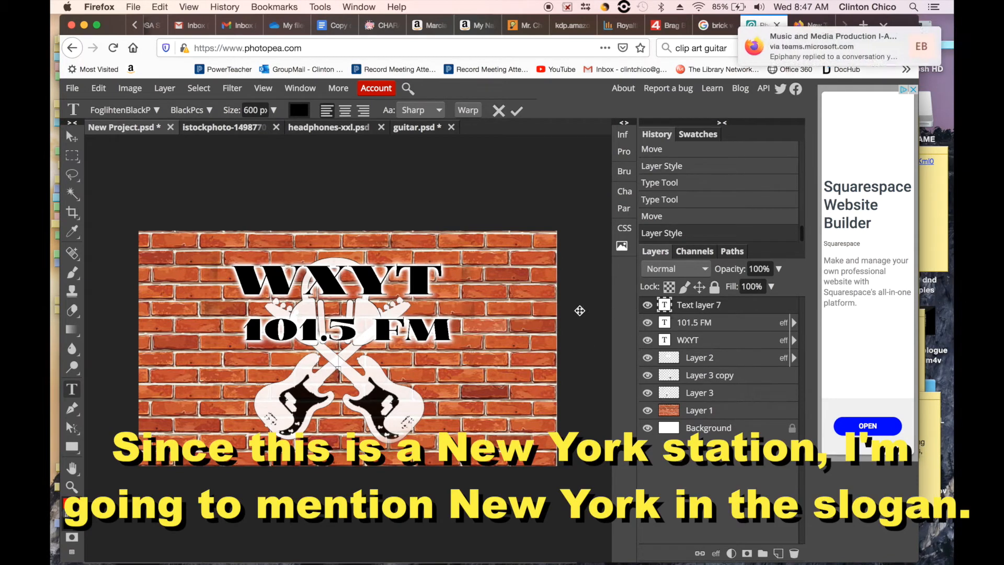
{"action": "type", "text": "NEW"}
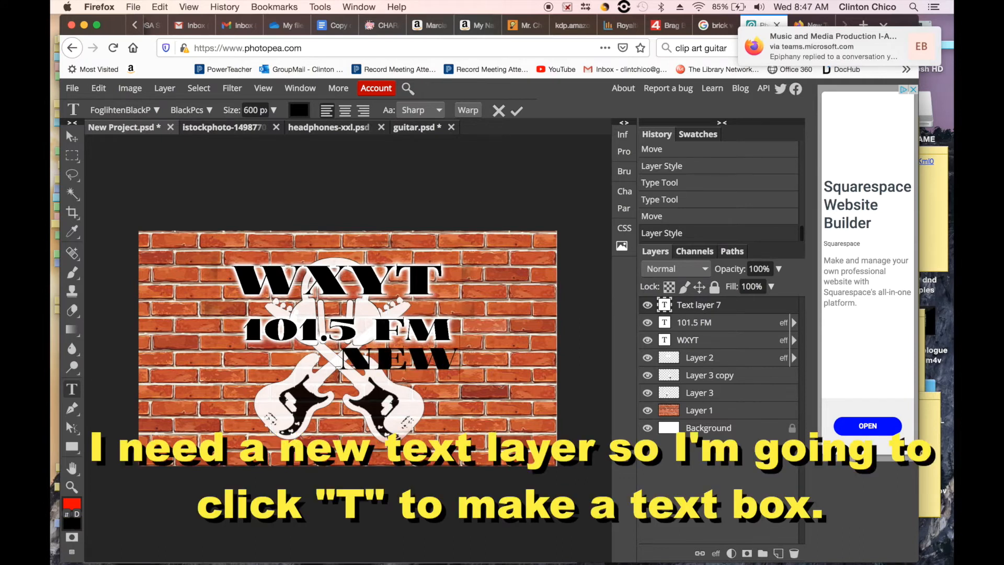
{"action": "type", "text": " YOR"}
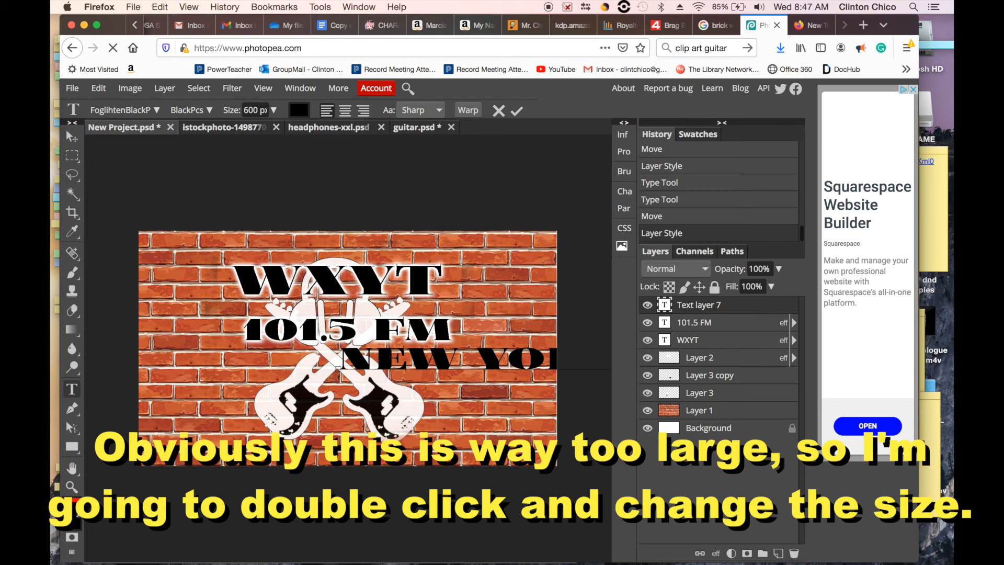
Step: Set the slogan text size to 400 px and move it down to the lower edge of the brick wall
{"action": "double_click", "coordinate": [663, 306]}
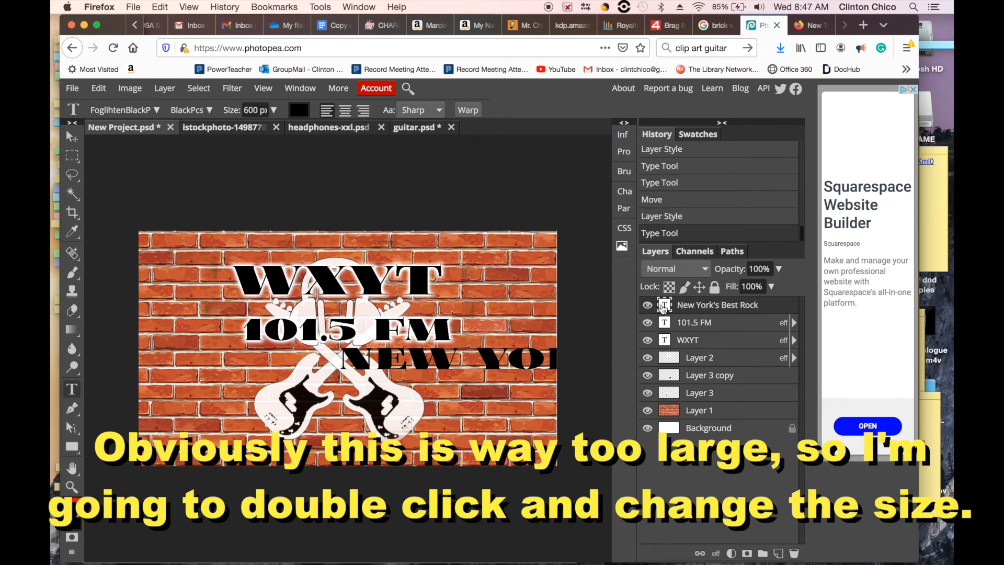
{"action": "left_click", "coordinate": [254, 111]}
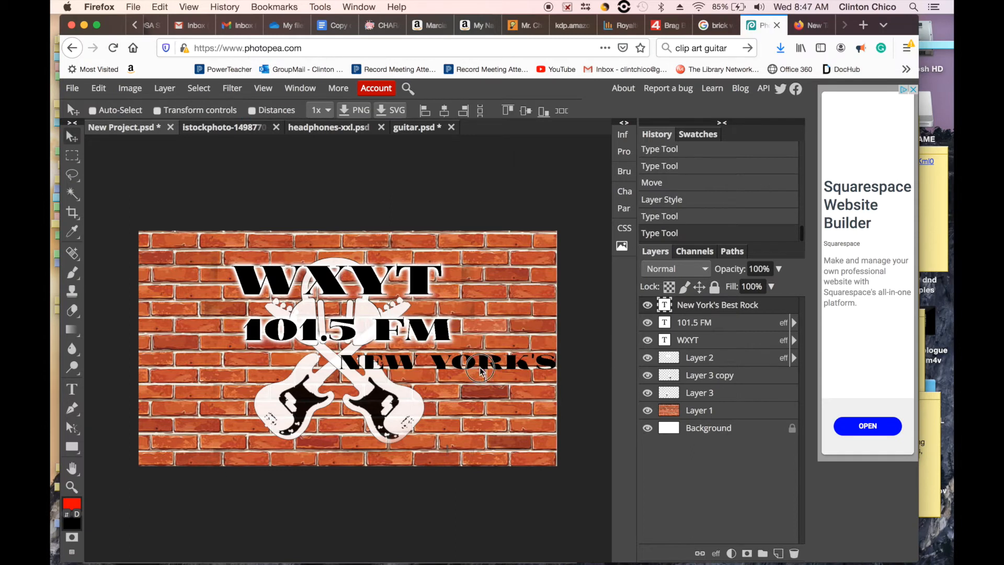
{"action": "left_click_drag", "start_coordinate": [487, 365], "coordinate": [281, 445]}
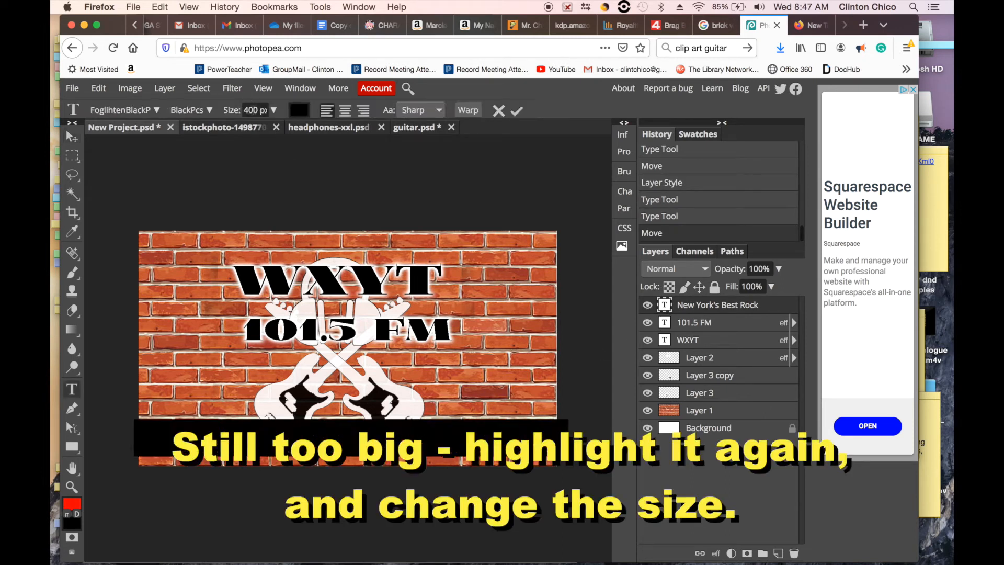
Step: Reduce the slogan text size to 300 px and centre the slogan under the guitars
{"action": "left_click", "coordinate": [243, 110]}
{"action": "type", "text": "300"}
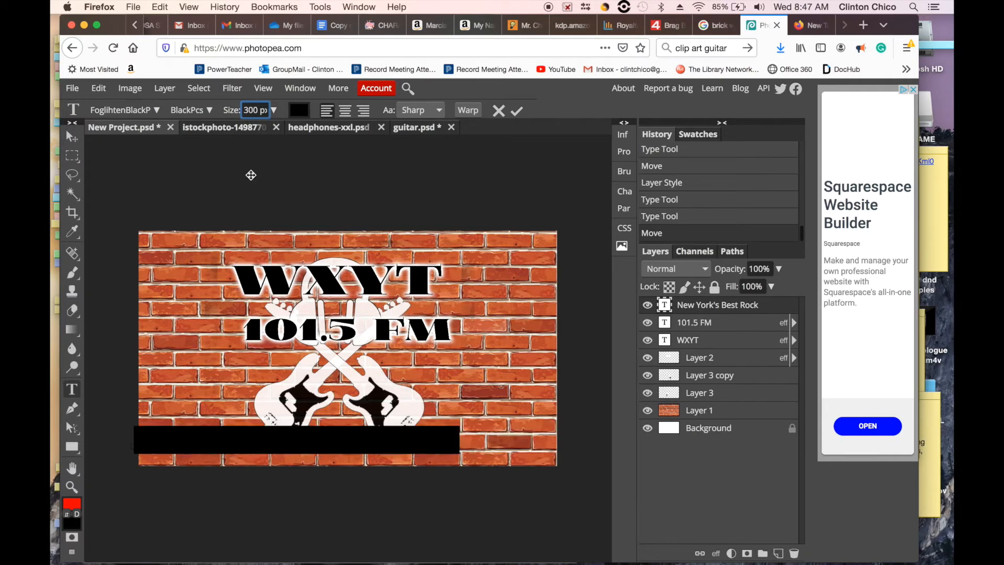
{"action": "left_click", "coordinate": [72, 138]}
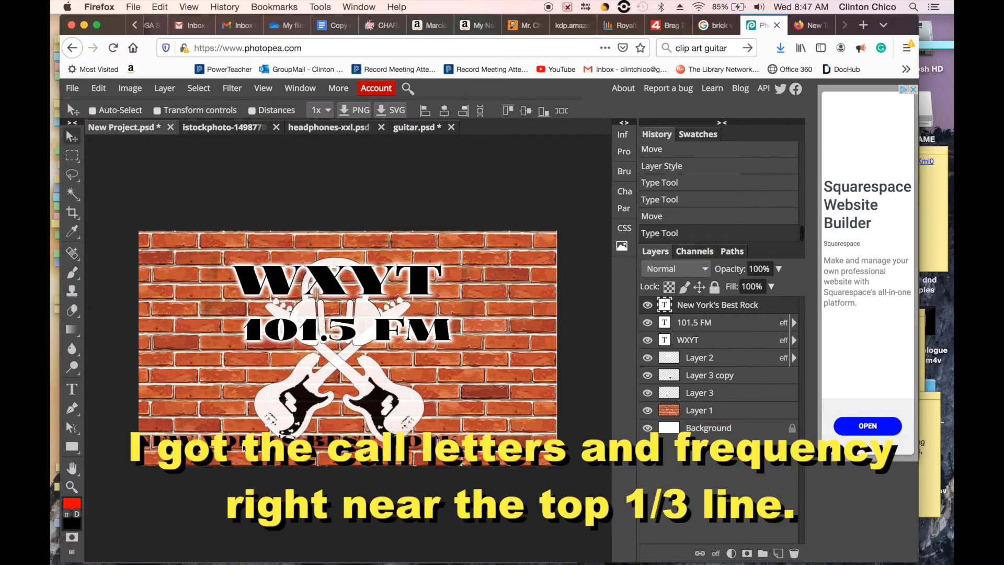
{"action": "left_click_drag", "start_coordinate": [245, 441], "coordinate": [300, 454]}
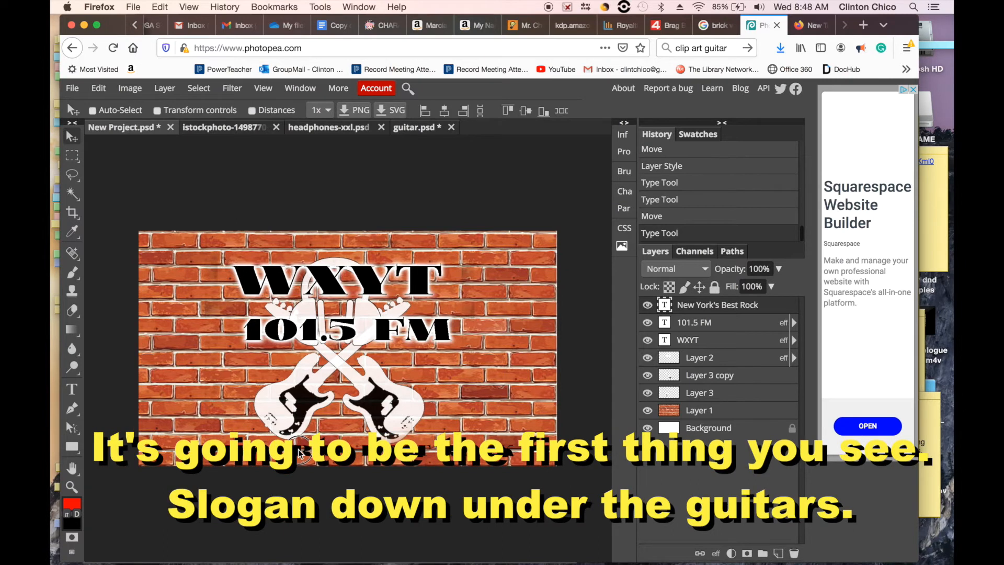
{"action": "left_click_drag", "start_coordinate": [300, 454], "coordinate": [300, 454]}
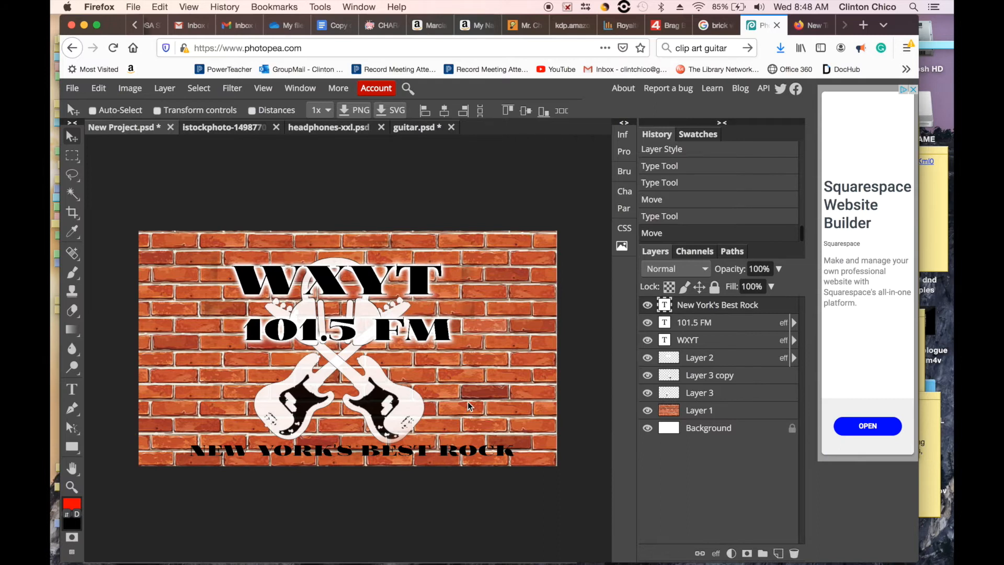
Step: Apply a white outer glow to the slogan text with 100% opacity, 16% spread and 74 px size
{"action": "left_click", "coordinate": [171, 87]}
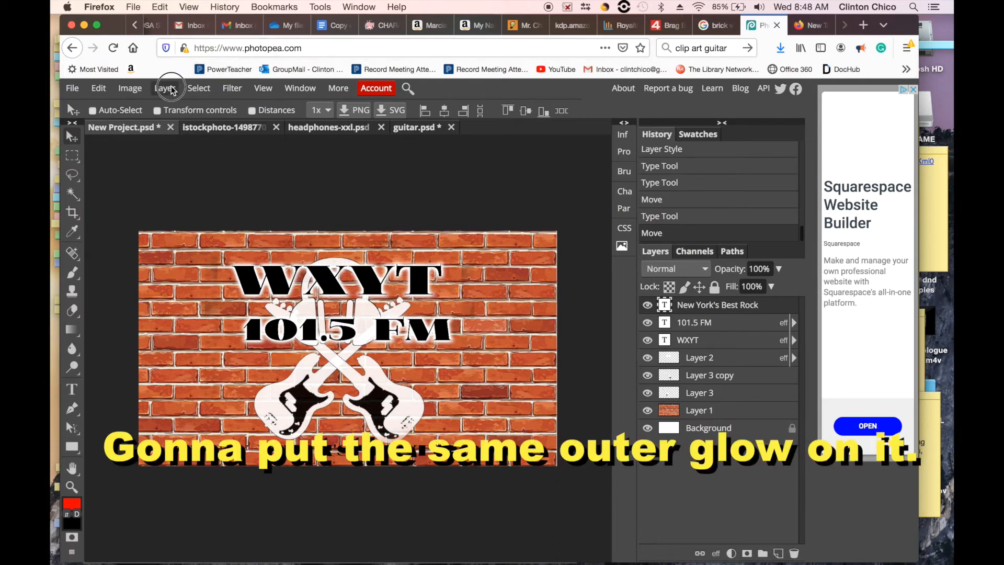
{"action": "mouse_move", "coordinate": [214, 224]}
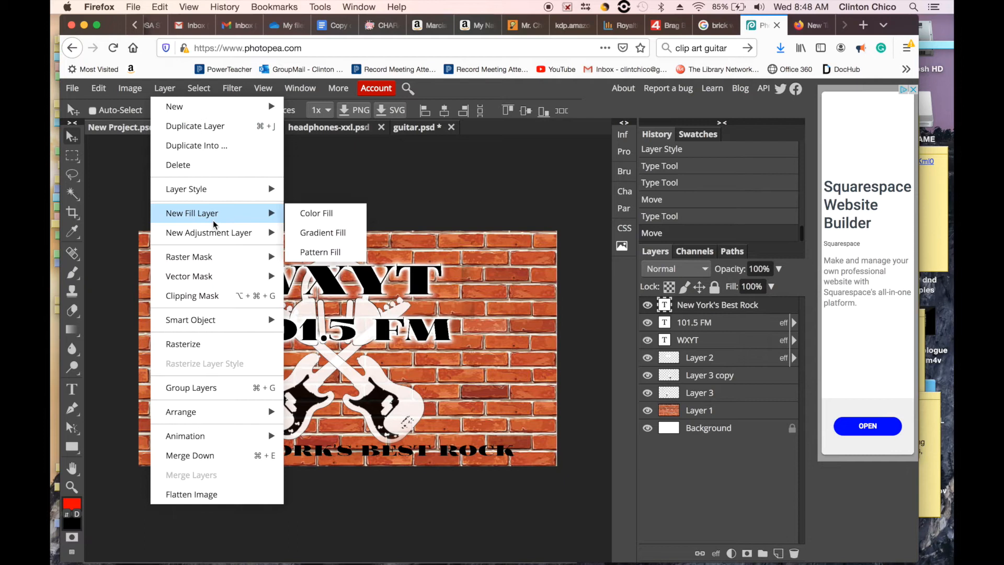
{"action": "mouse_move", "coordinate": [219, 189]}
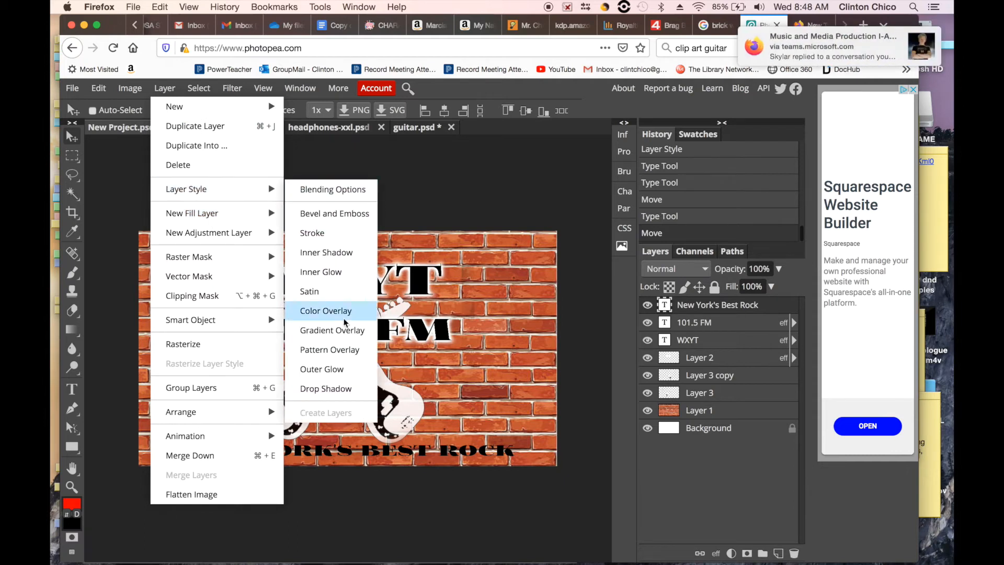
{"action": "left_click", "coordinate": [349, 371]}
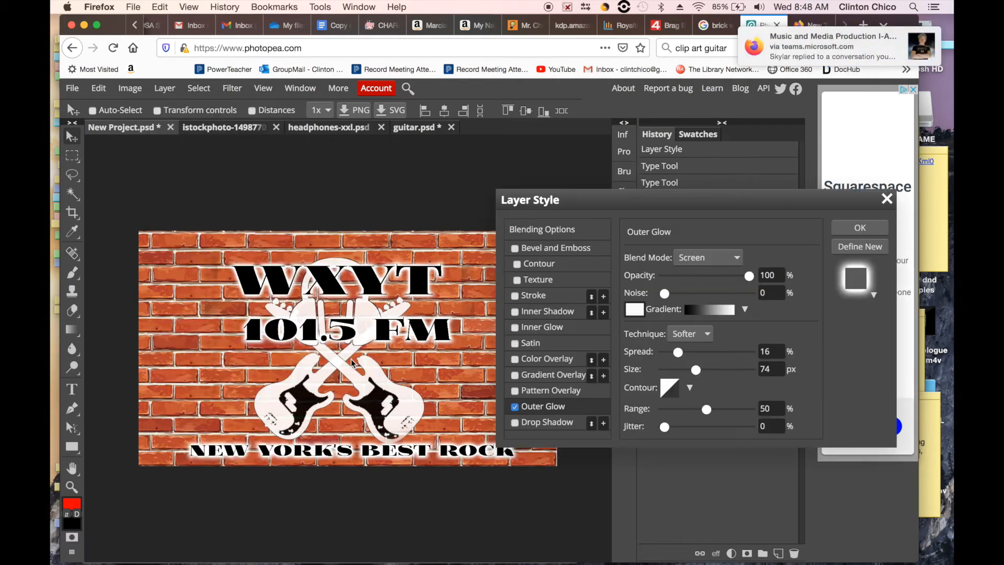
{"action": "left_click", "coordinate": [861, 228]}
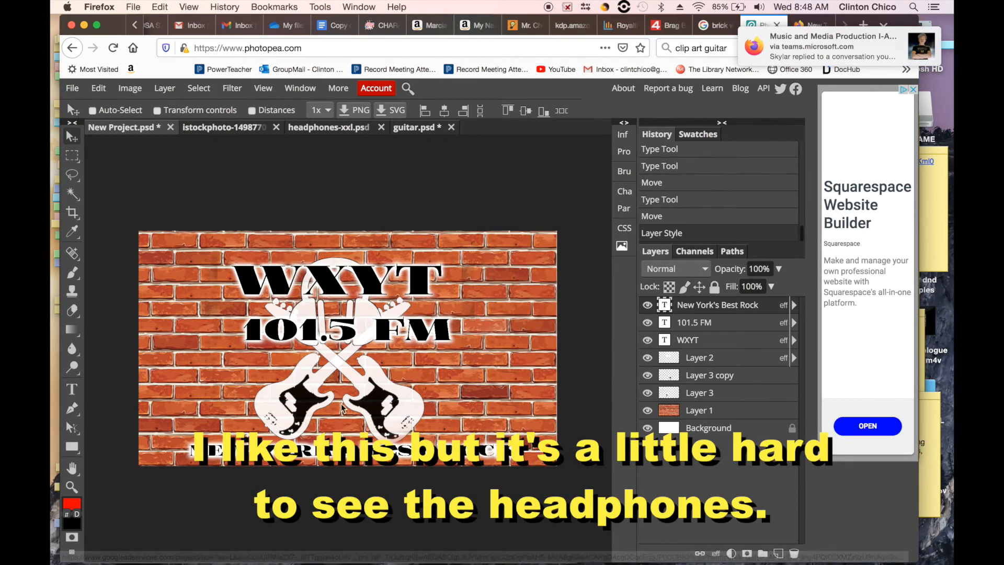
Step: Add a Bevel and Emboss style to the headphones layer with 375% depth and 60 px size
{"action": "left_click", "coordinate": [514, 393], "text": "super"}
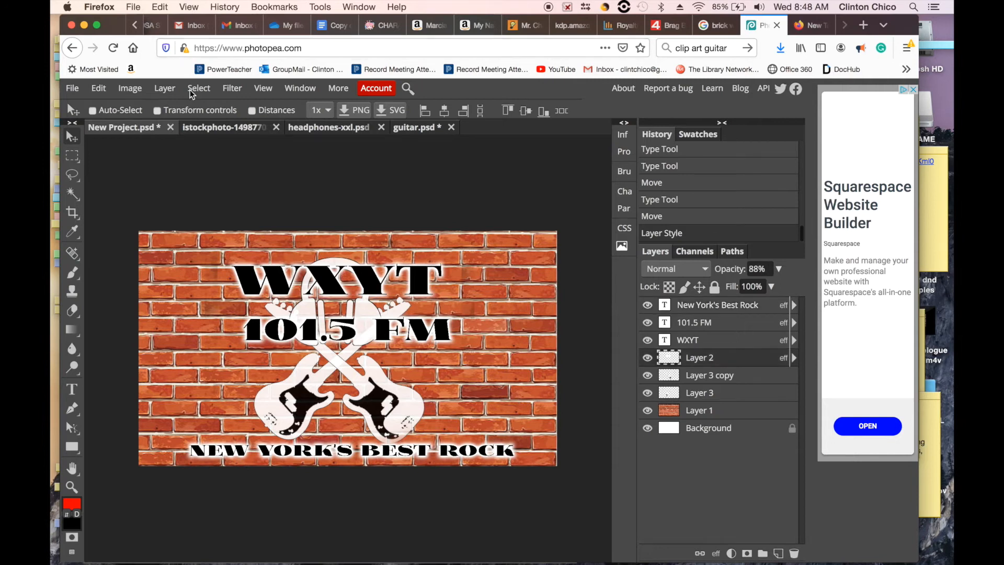
{"action": "left_click", "coordinate": [171, 90]}
{"action": "mouse_move", "coordinate": [201, 192]}
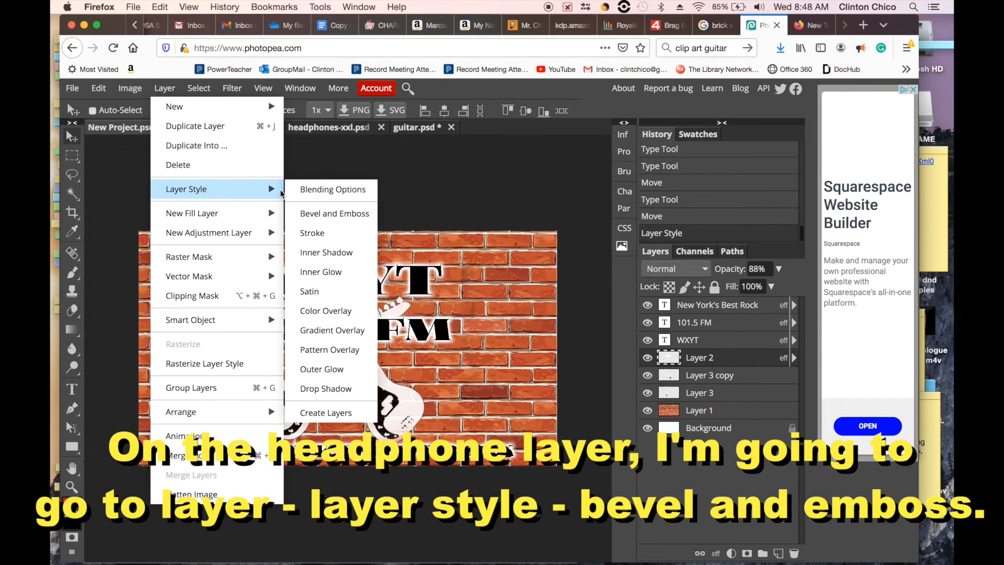
{"action": "left_click", "coordinate": [341, 218]}
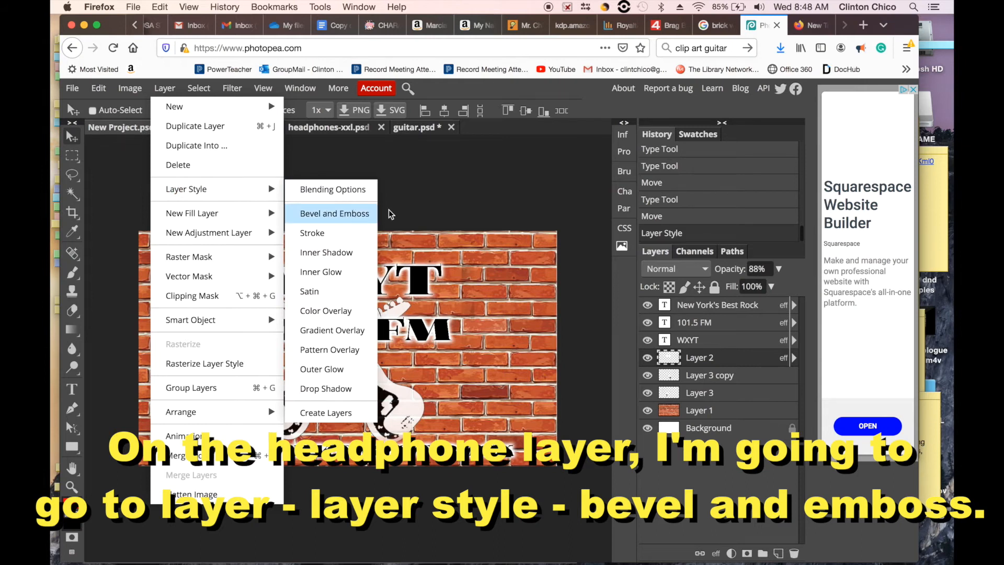
{"action": "left_click", "coordinate": [361, 219]}
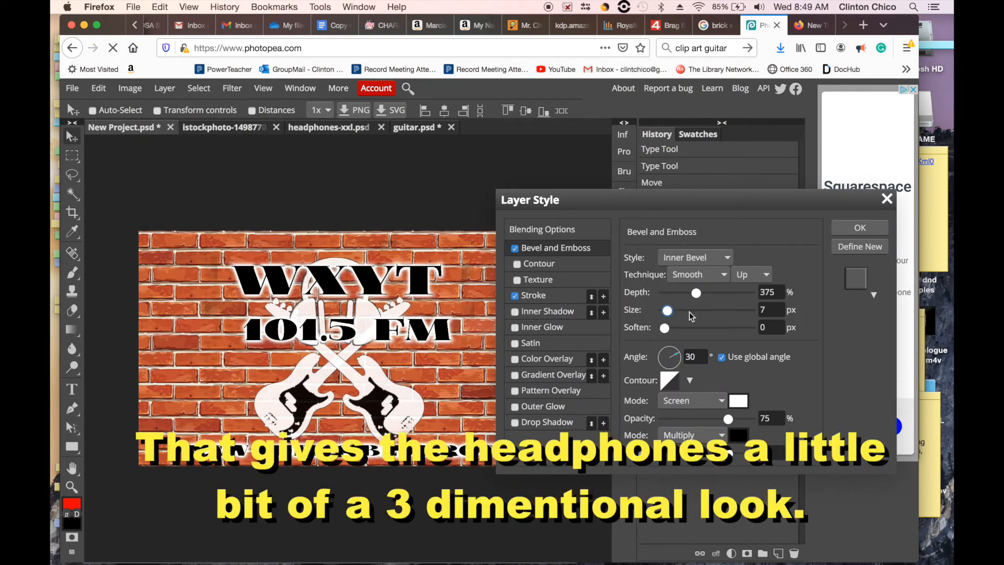
{"action": "left_click", "coordinate": [689, 310]}
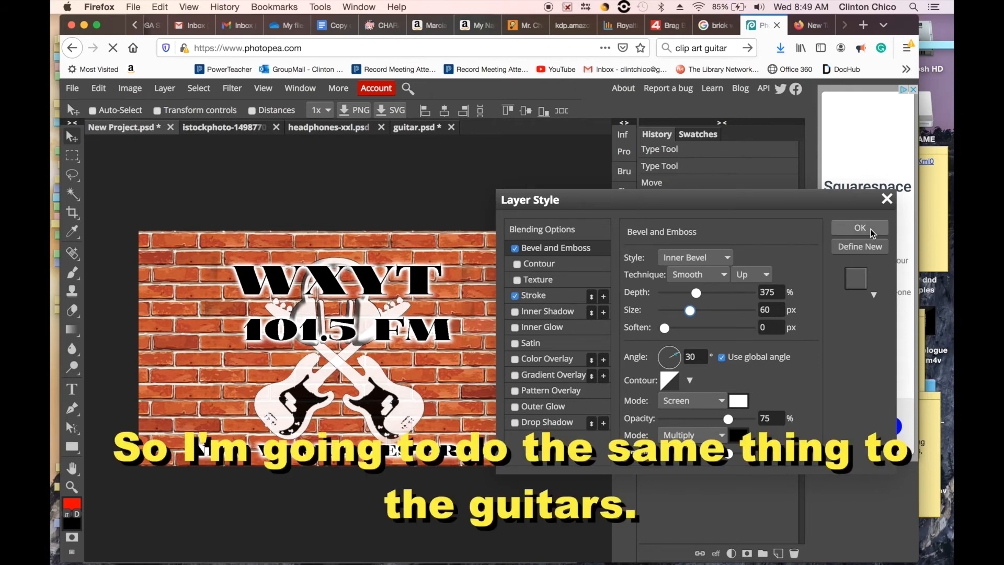
{"action": "left_click", "coordinate": [860, 228]}
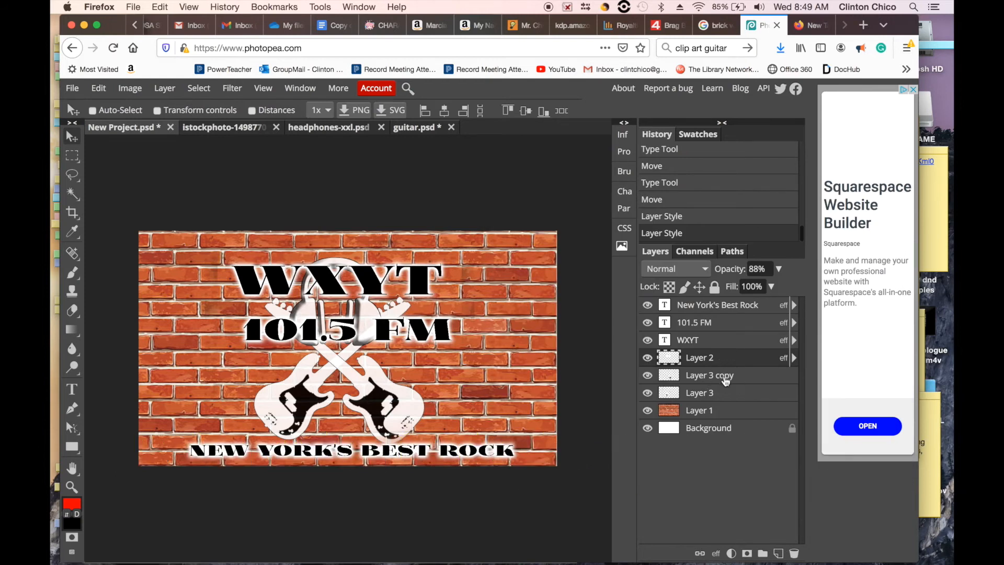
Step: Apply Bevel and Emboss with 375% depth and 60 px size to the guitar on Layer 3 copy
{"action": "left_click", "coordinate": [725, 377]}
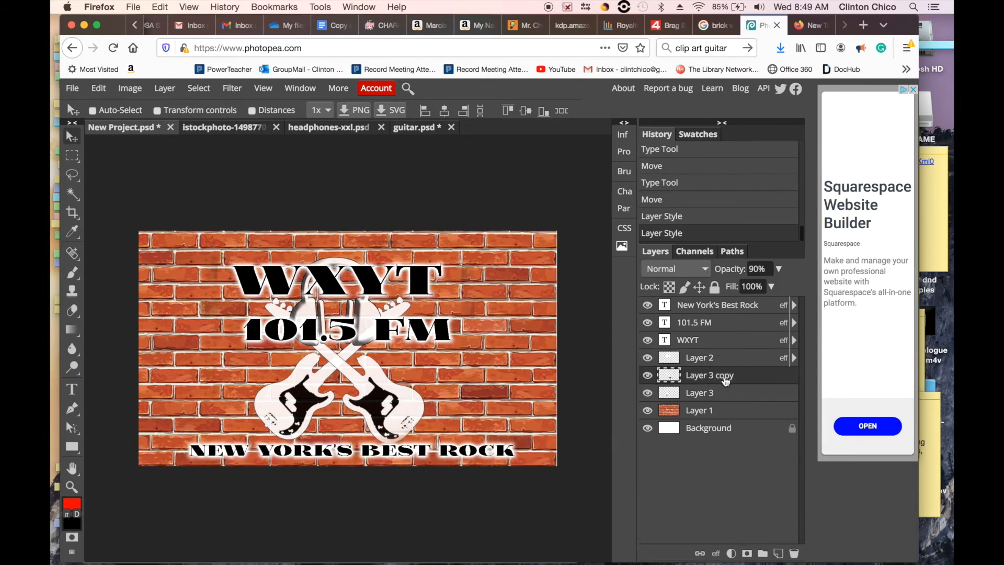
{"action": "left_click", "coordinate": [165, 87]}
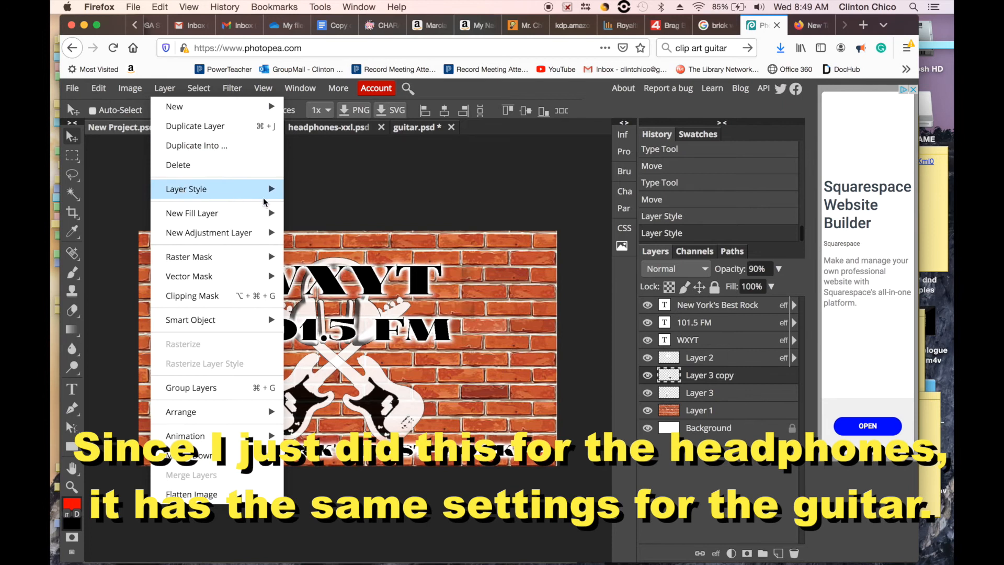
{"action": "mouse_move", "coordinate": [265, 202]}
{"action": "left_click", "coordinate": [362, 216]}
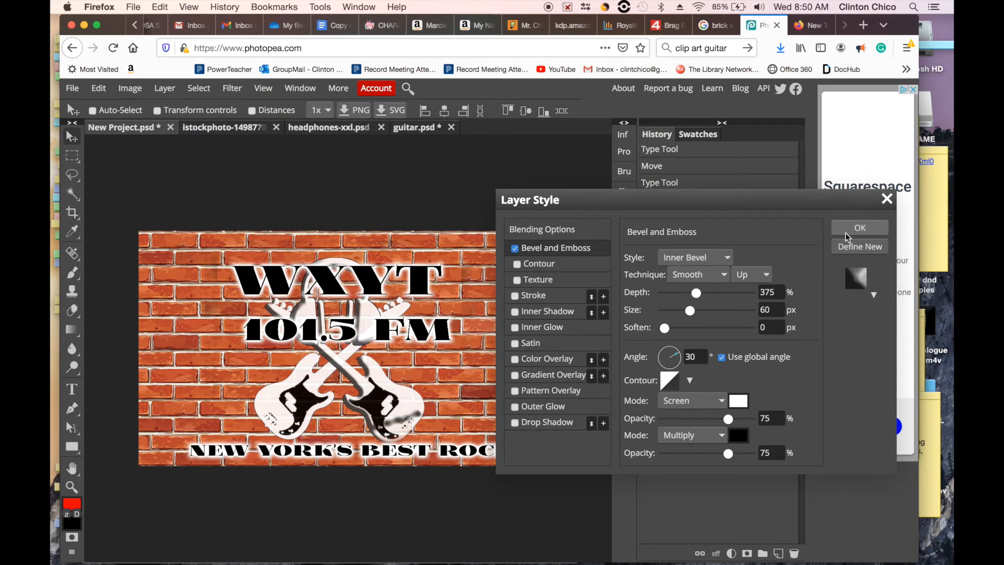
{"action": "key", "text": "Return"}
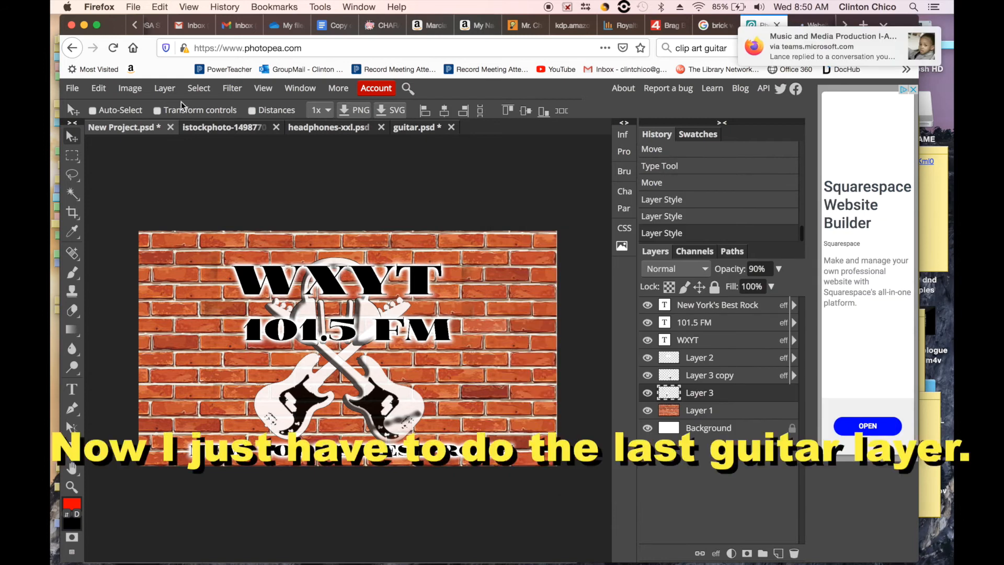
Step: Apply the same Bevel and Emboss style to the remaining guitar on Layer 3
{"action": "left_click", "coordinate": [163, 93]}
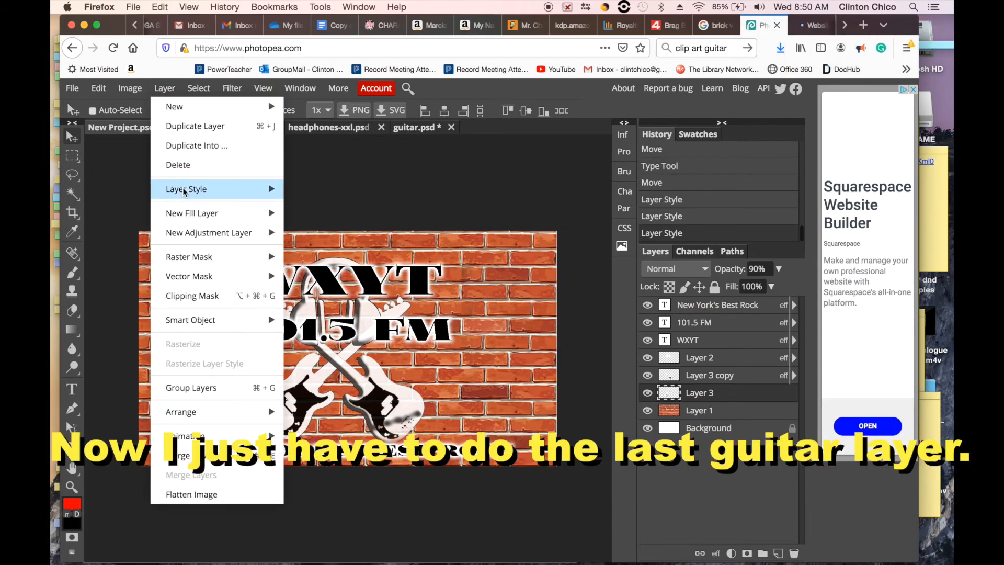
{"action": "mouse_move", "coordinate": [184, 193]}
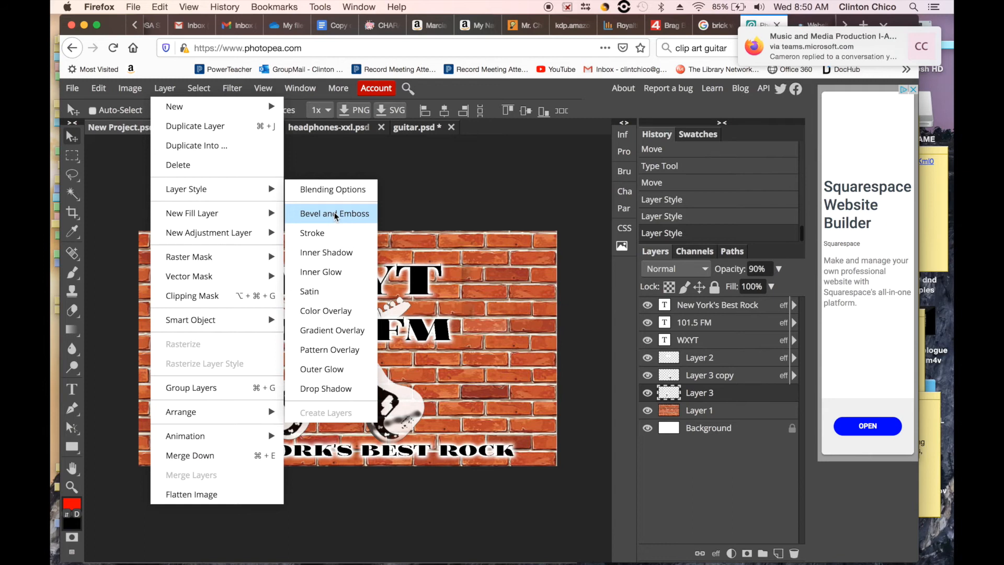
{"action": "left_click", "coordinate": [335, 215]}
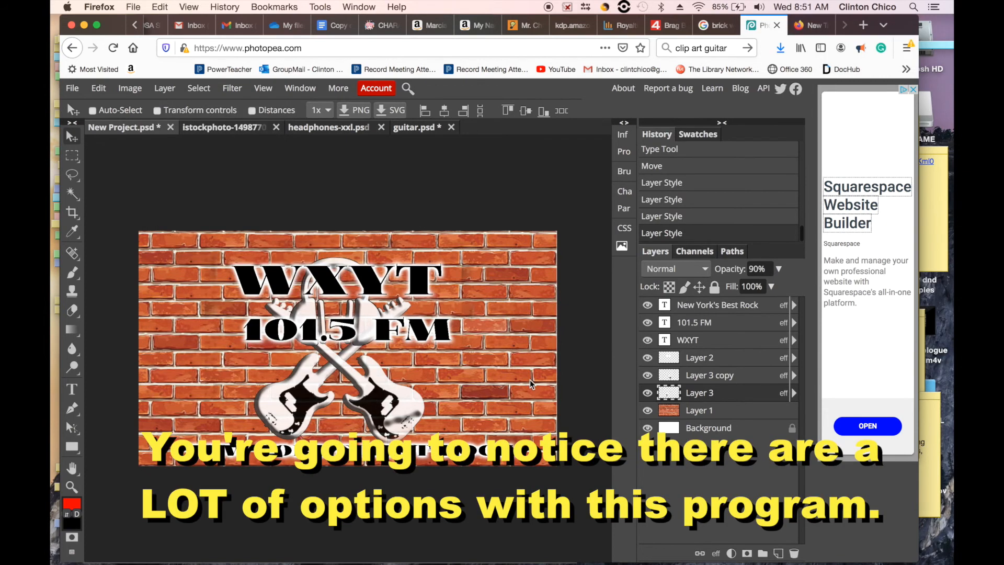
Step: Select the brick wall layer and look through the available filter categories
{"action": "left_click", "coordinate": [760, 412]}
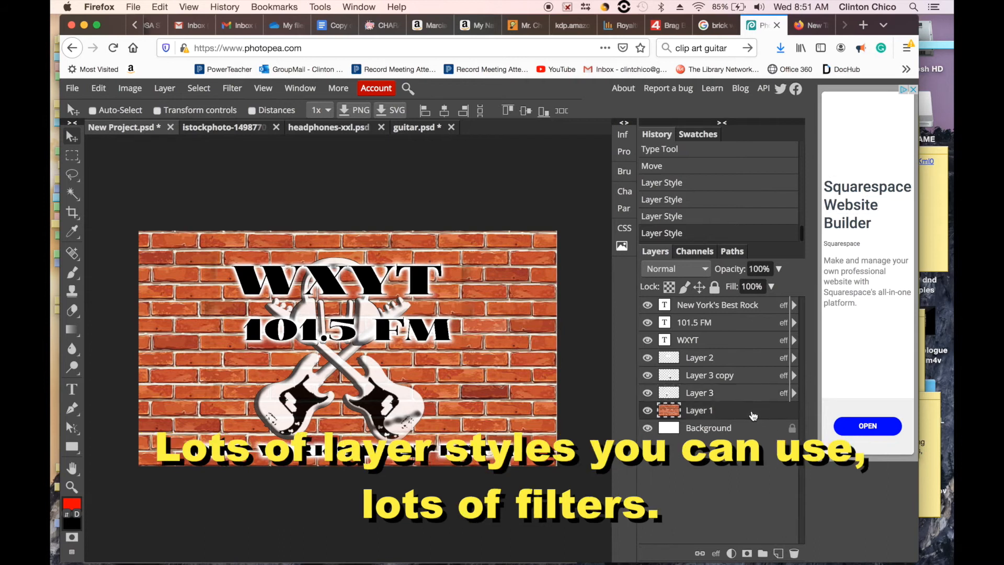
{"action": "left_click", "coordinate": [232, 89]}
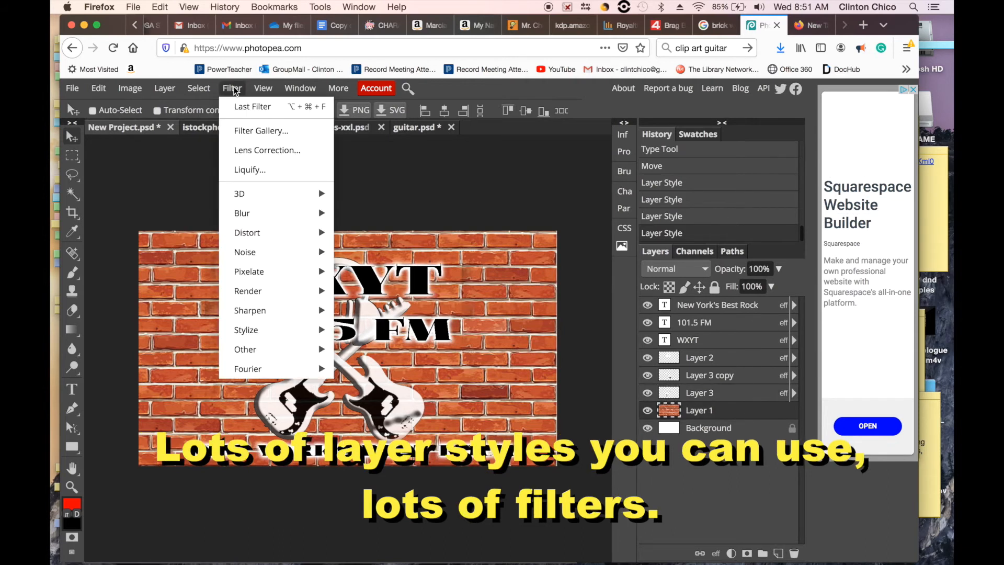
{"action": "mouse_move", "coordinate": [287, 293]}
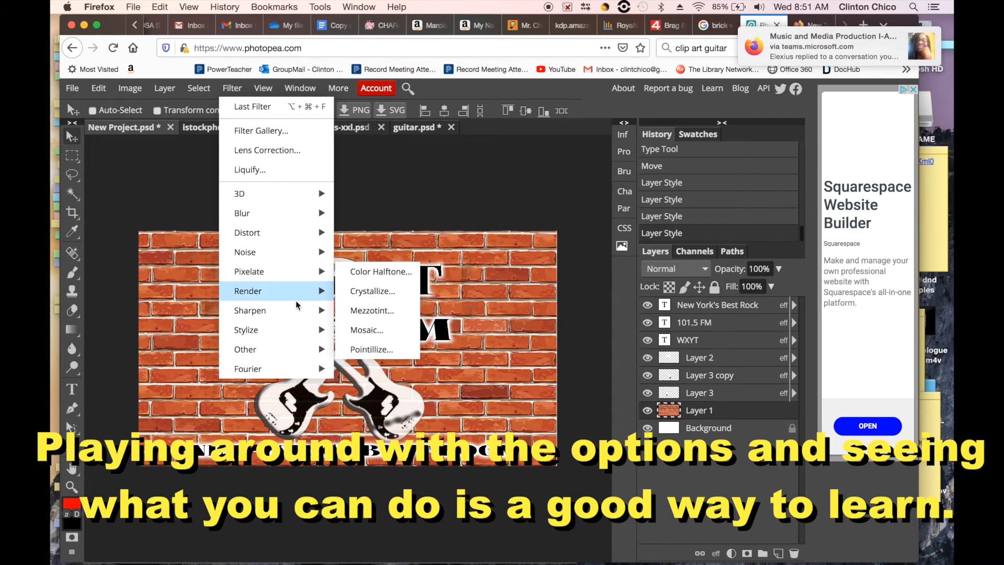
{"action": "mouse_move", "coordinate": [296, 354]}
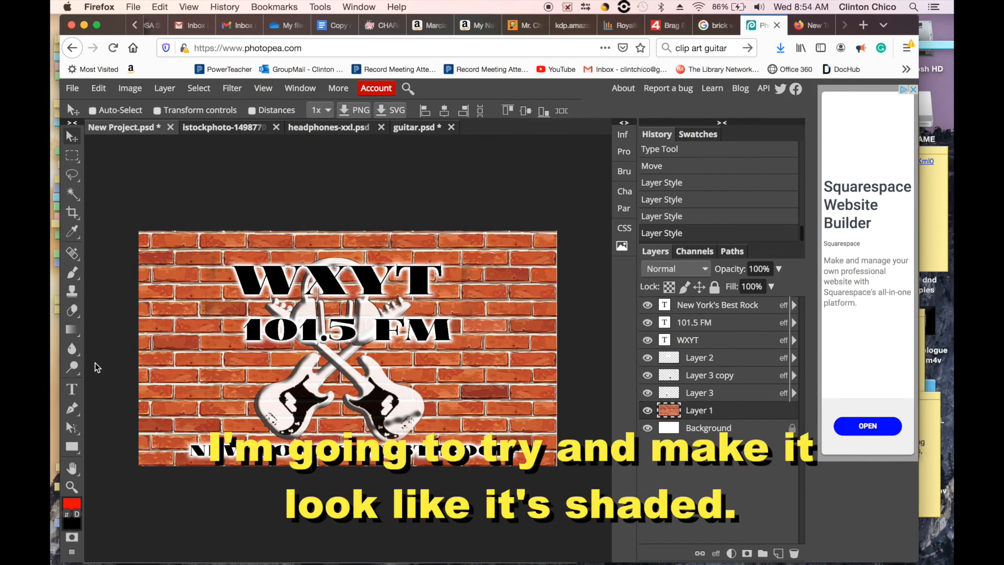
Step: Set up the Gradient tool with a black foreground colour and the Foreground to Transparent preset
{"action": "right_click", "coordinate": [71, 330]}
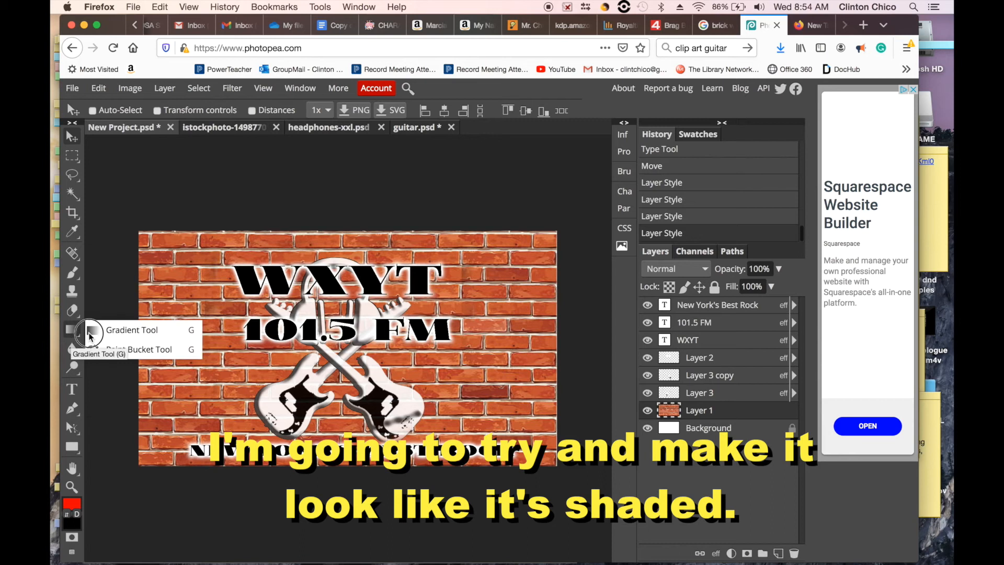
{"action": "left_click", "coordinate": [84, 330]}
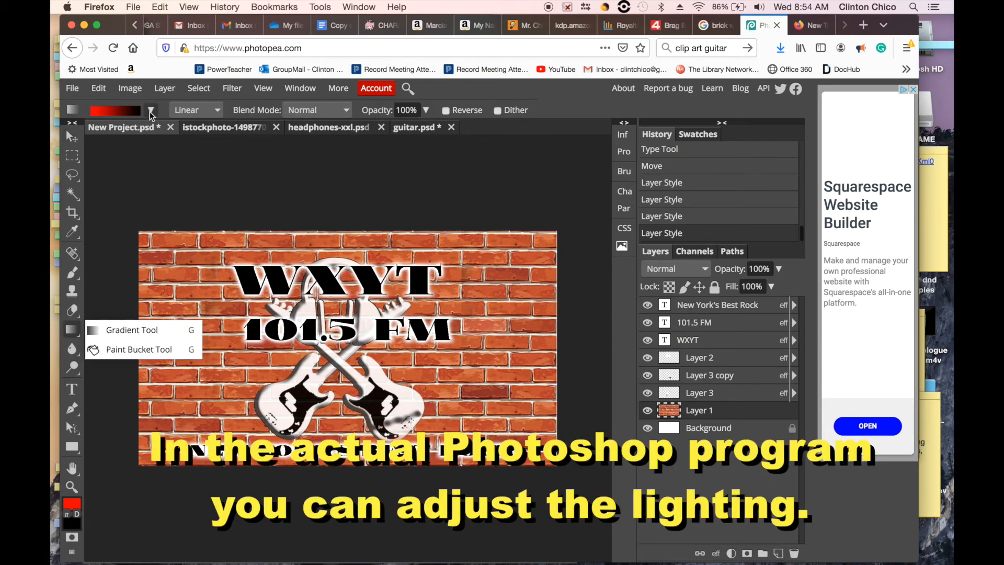
{"action": "left_click", "coordinate": [150, 111]}
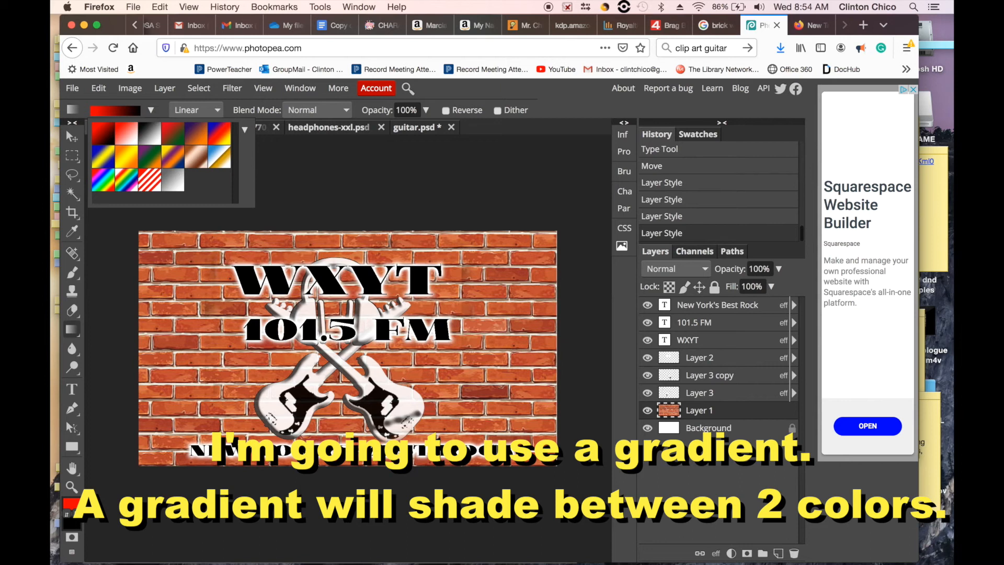
{"action": "left_click", "coordinate": [73, 504]}
{"action": "left_click_drag", "start_coordinate": [168, 349], "coordinate": [163, 361]}
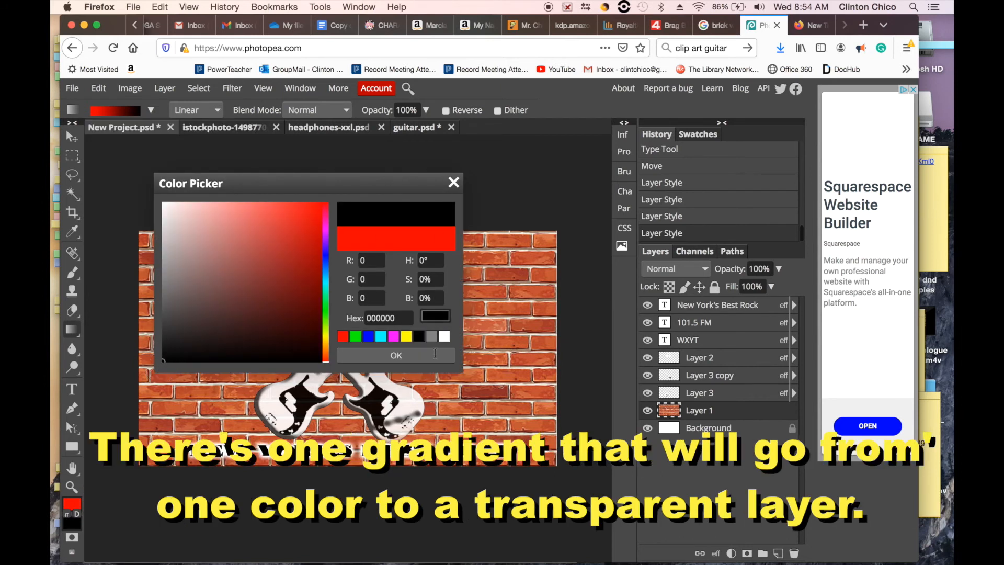
{"action": "left_click", "coordinate": [396, 356]}
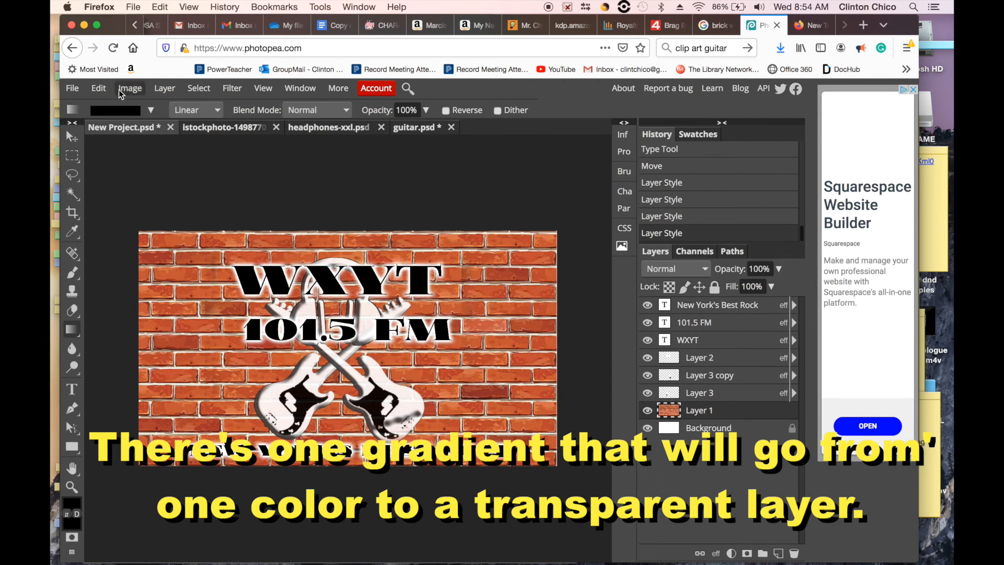
{"action": "left_click", "coordinate": [151, 110]}
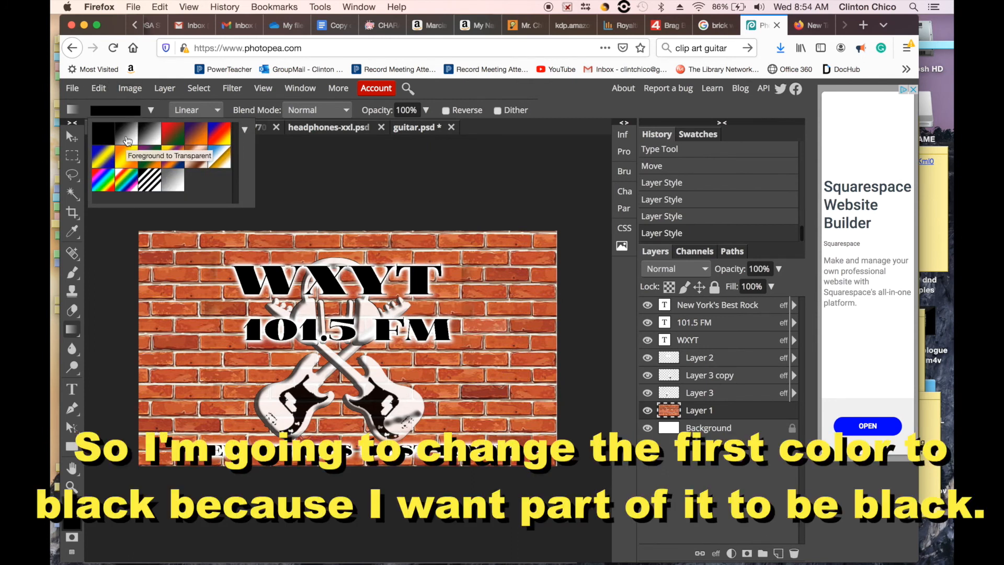
{"action": "left_click", "coordinate": [126, 140]}
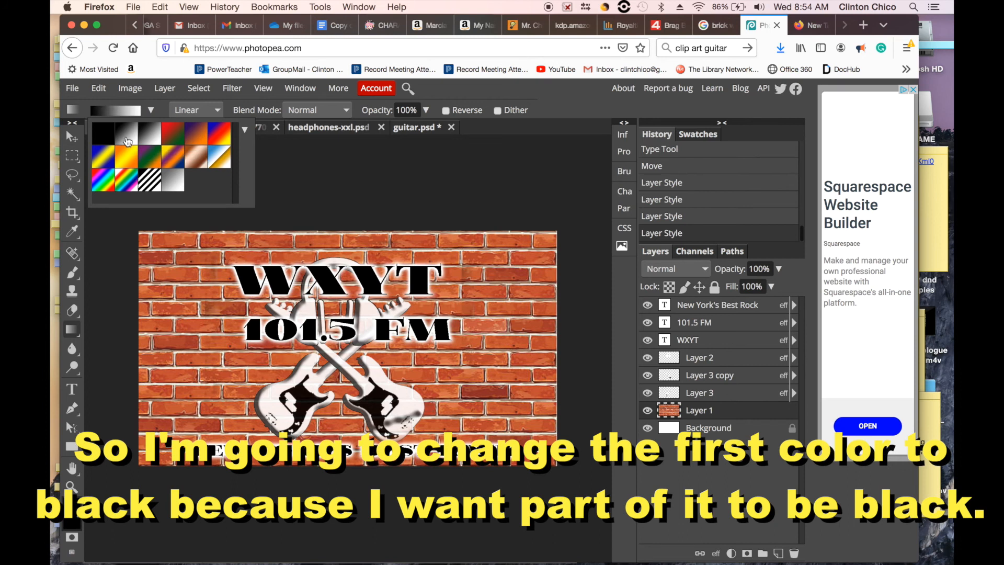
{"action": "left_click", "coordinate": [546, 255]}
Step: Try a long diagonal gradient across the brick wall from its upper-right corner to the lower left, and undo it
{"action": "left_click_drag", "start_coordinate": [549, 247], "coordinate": [185, 411]}
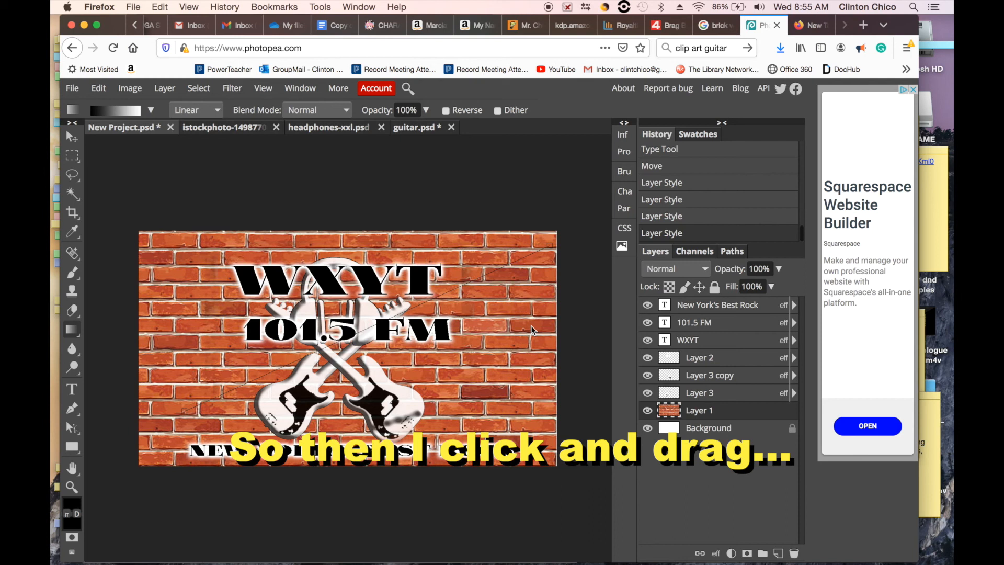
{"action": "key", "text": "Return"}
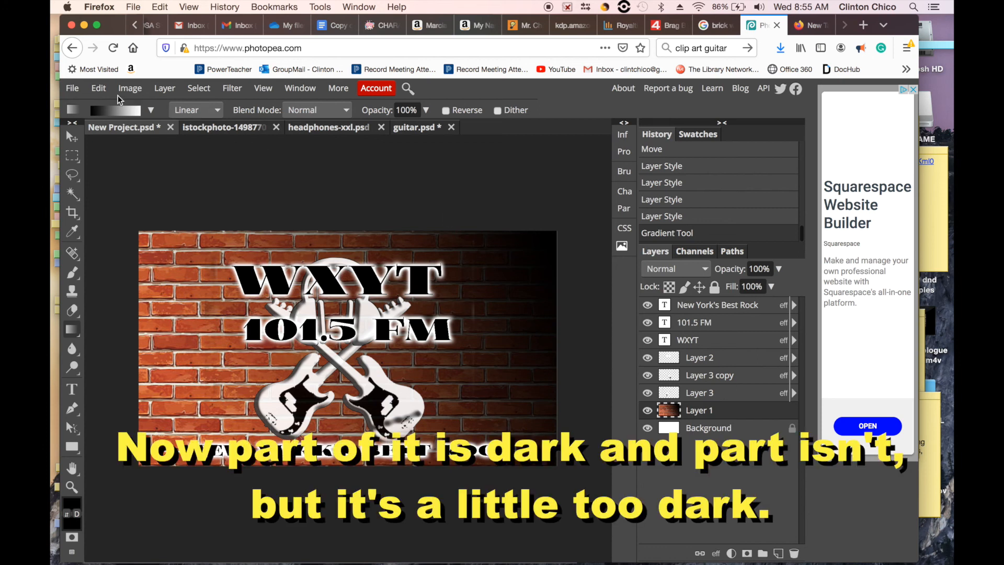
{"action": "left_click", "coordinate": [101, 90]}
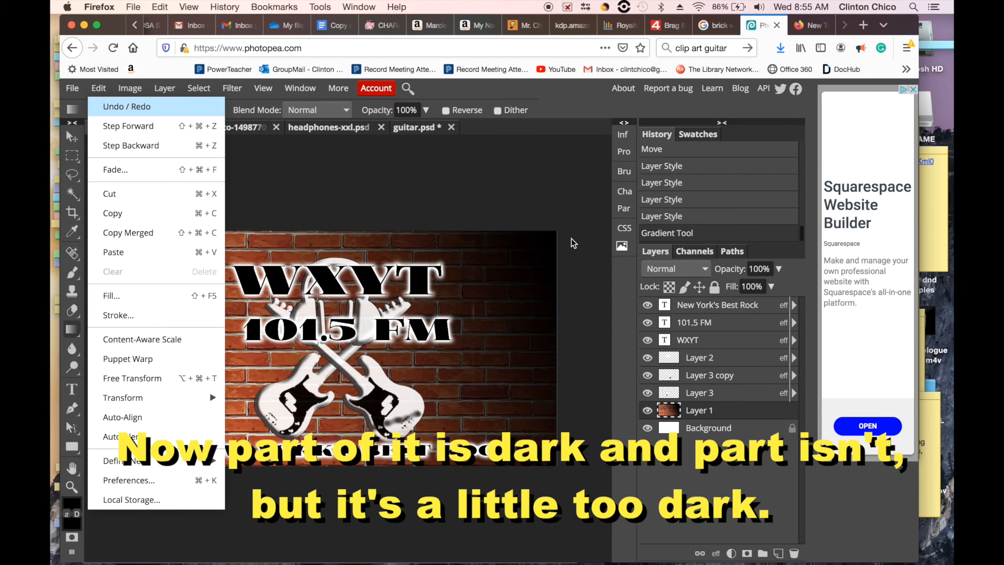
{"action": "left_click", "coordinate": [128, 108]}
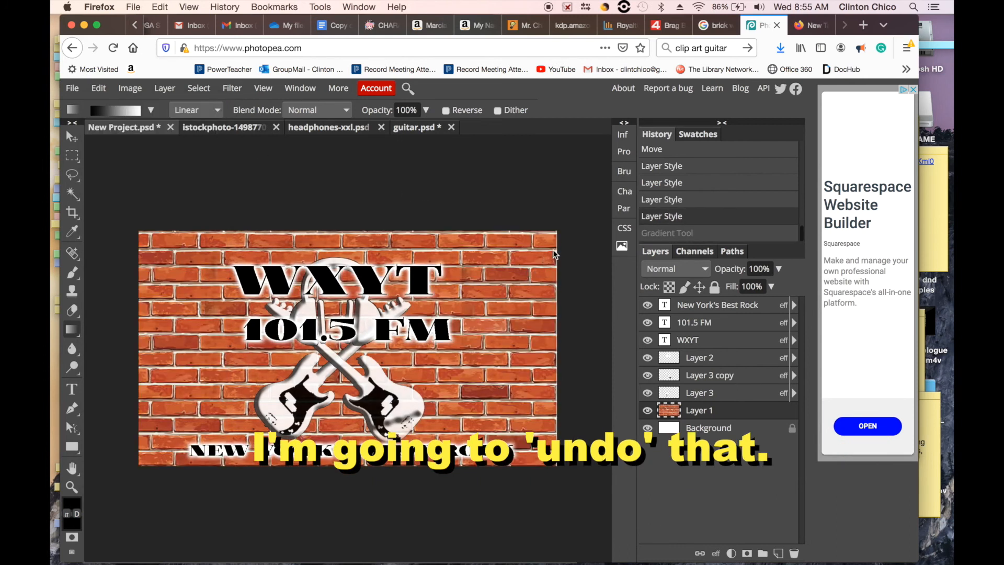
Step: Shade the corners of the brick wall with short diagonal black-to-transparent gradients, starting from the upper-right corner
{"action": "left_click_drag", "start_coordinate": [553, 245], "coordinate": [441, 319]}
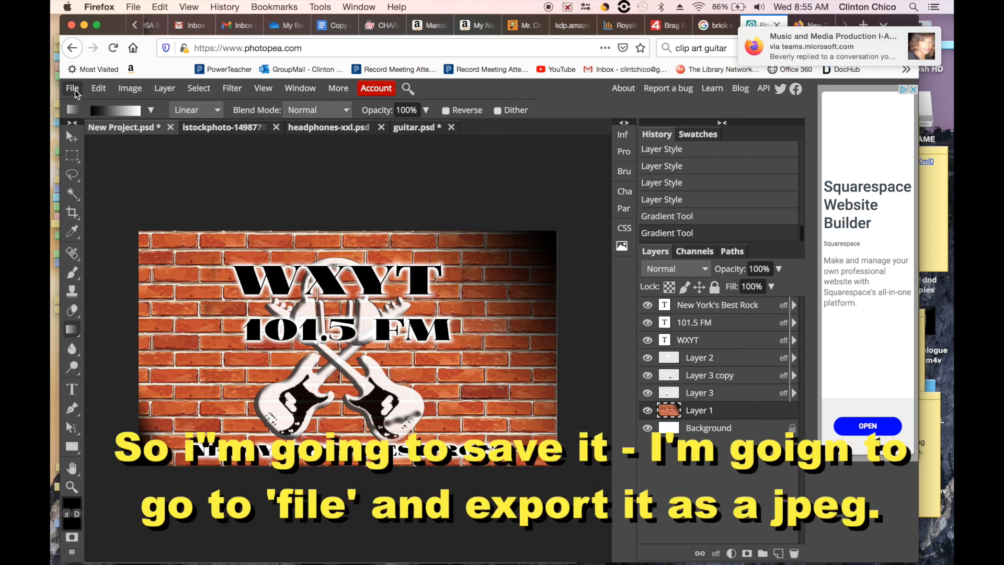
Step: Export the logo as a JPG at 100% quality and save it to the computer
{"action": "left_click", "coordinate": [74, 89]}
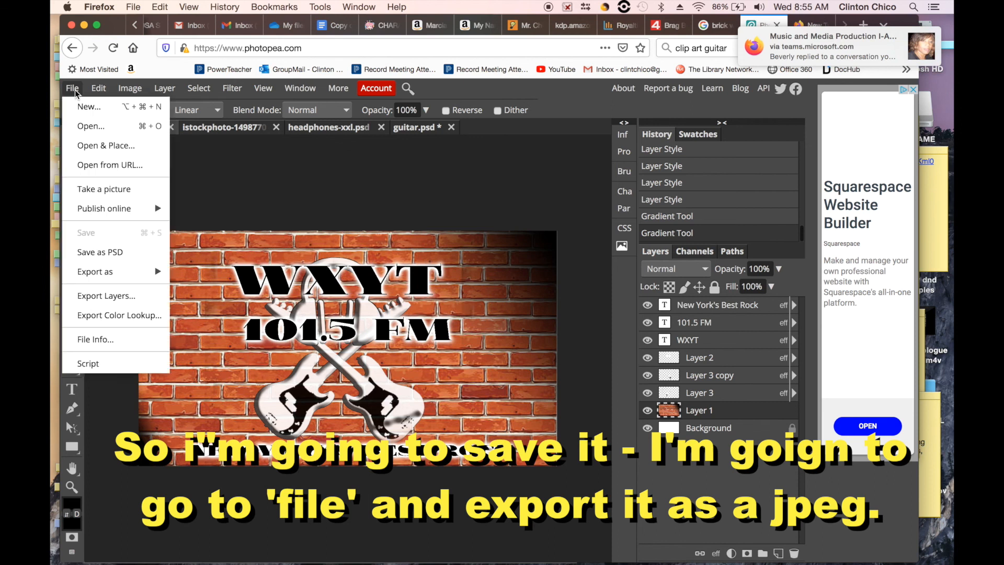
{"action": "mouse_move", "coordinate": [78, 272]}
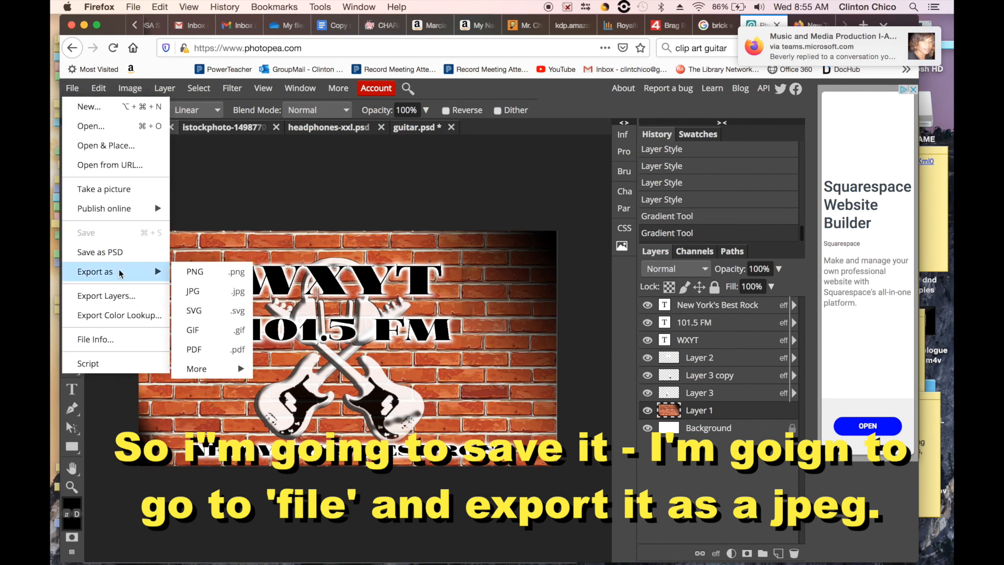
{"action": "left_click", "coordinate": [214, 296]}
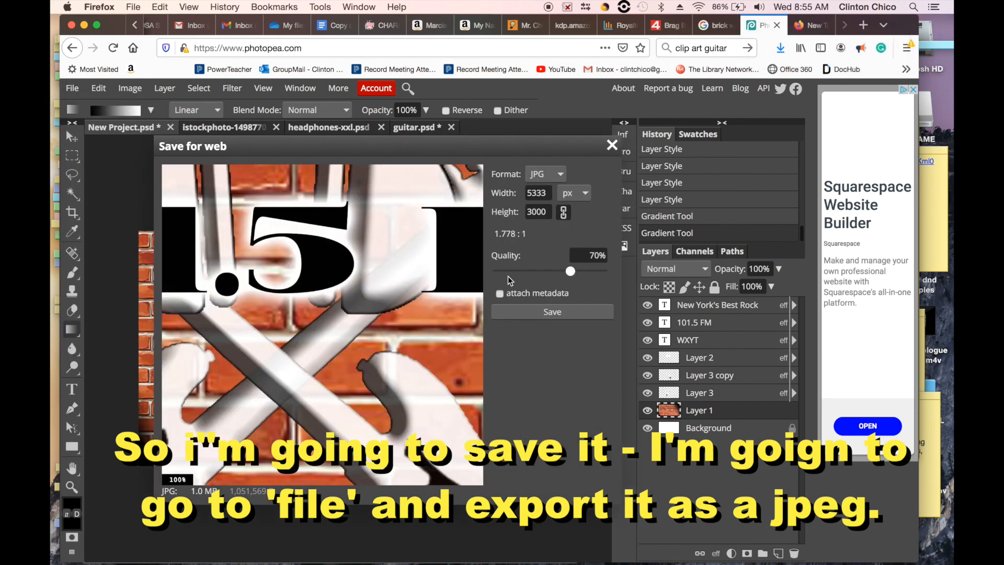
{"action": "left_click_drag", "start_coordinate": [571, 271], "coordinate": [601, 271]}
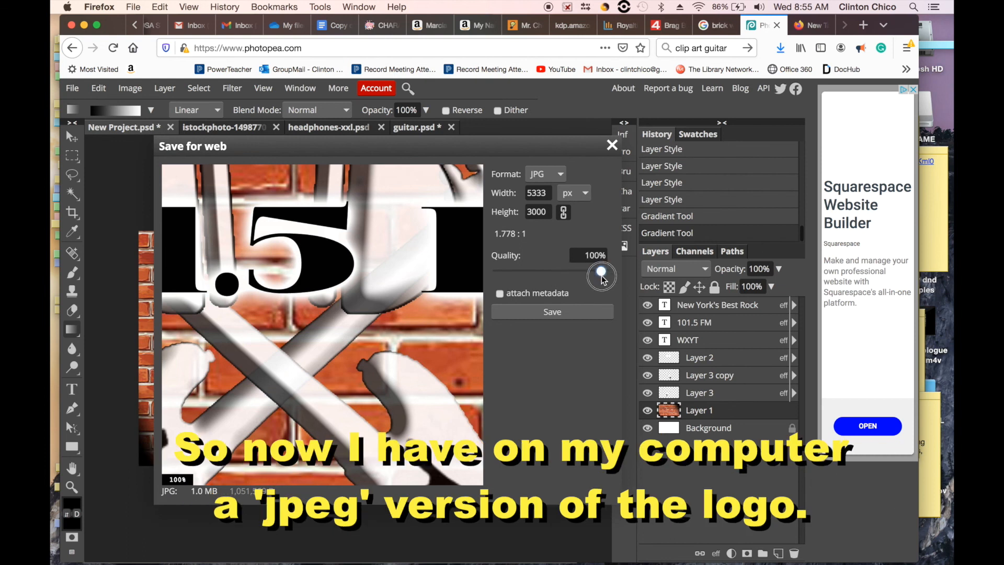
{"action": "left_click", "coordinate": [572, 314]}
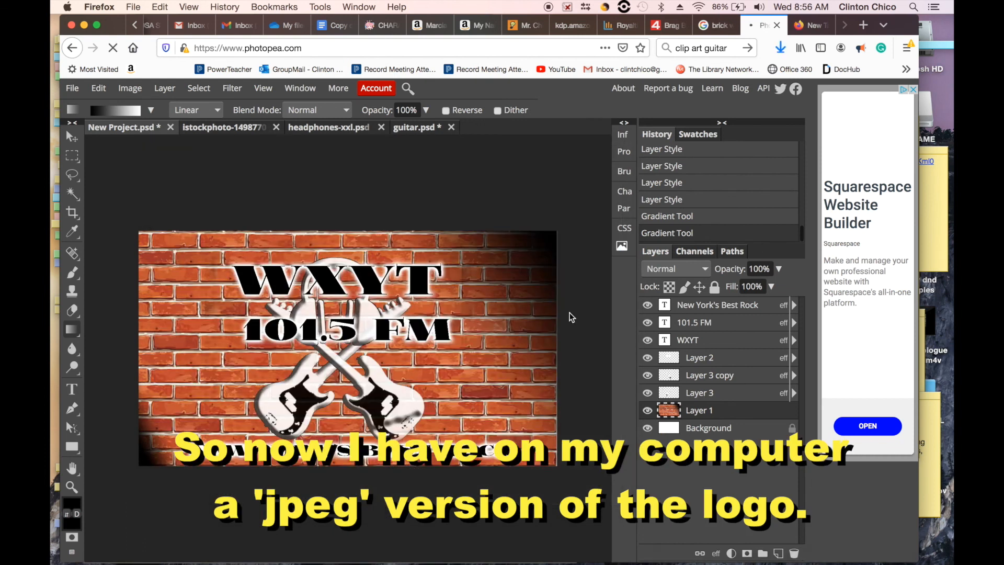
Step: Open the exported New Project.jpg from the browser's downloads to view it in Preview
{"action": "left_click", "coordinate": [781, 48]}
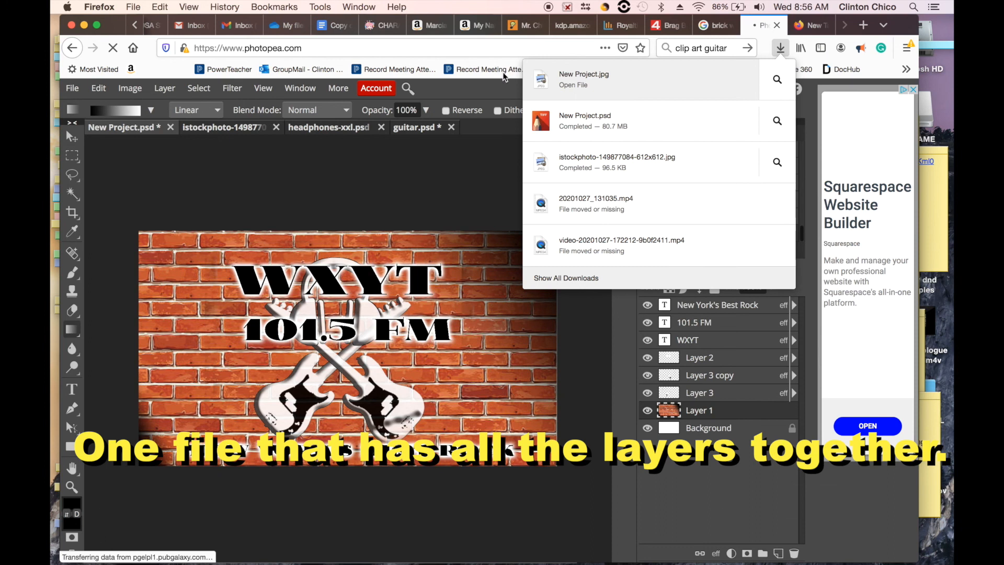
{"action": "left_click", "coordinate": [546, 82]}
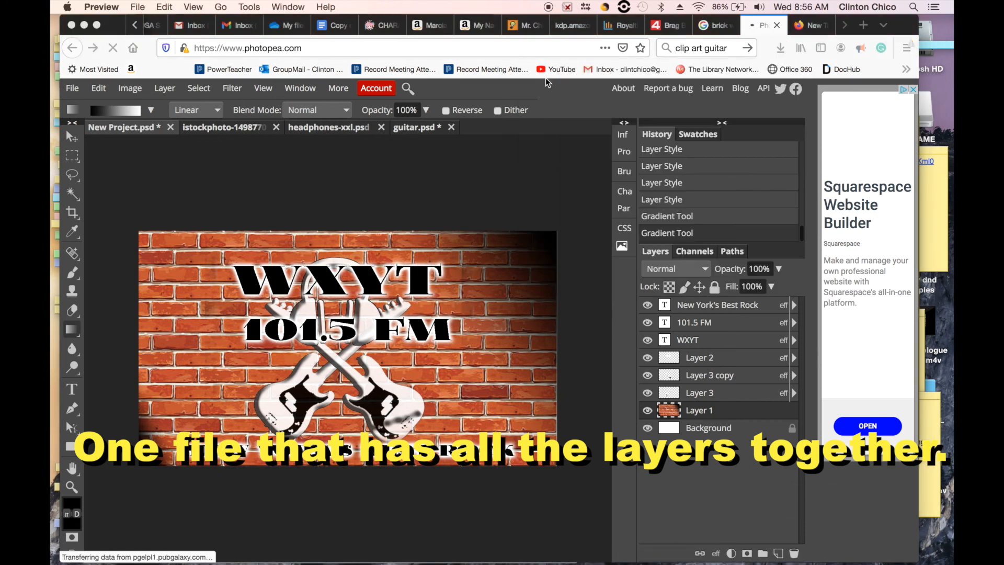